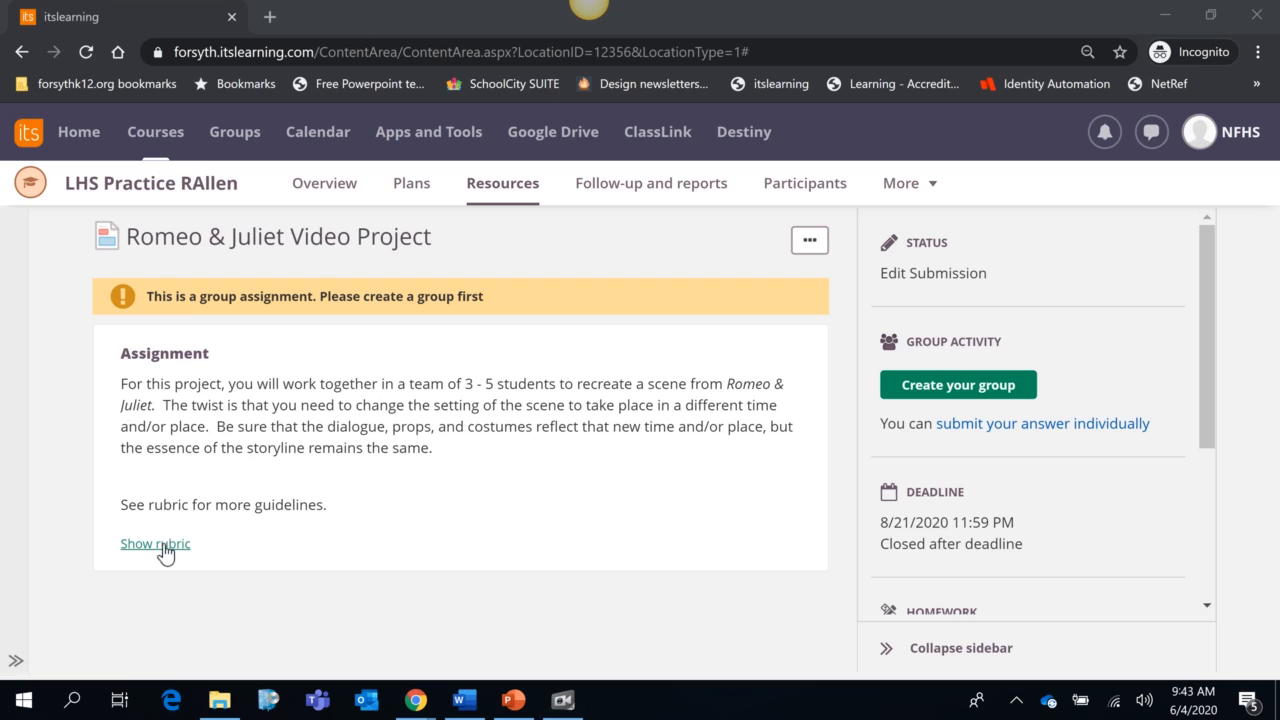
Step: Show the Romeo & Juliet Video Project rubric and examine its criteria, weights and performance levels
left_click(157, 544)
scroll(443, 523, "down", 2)
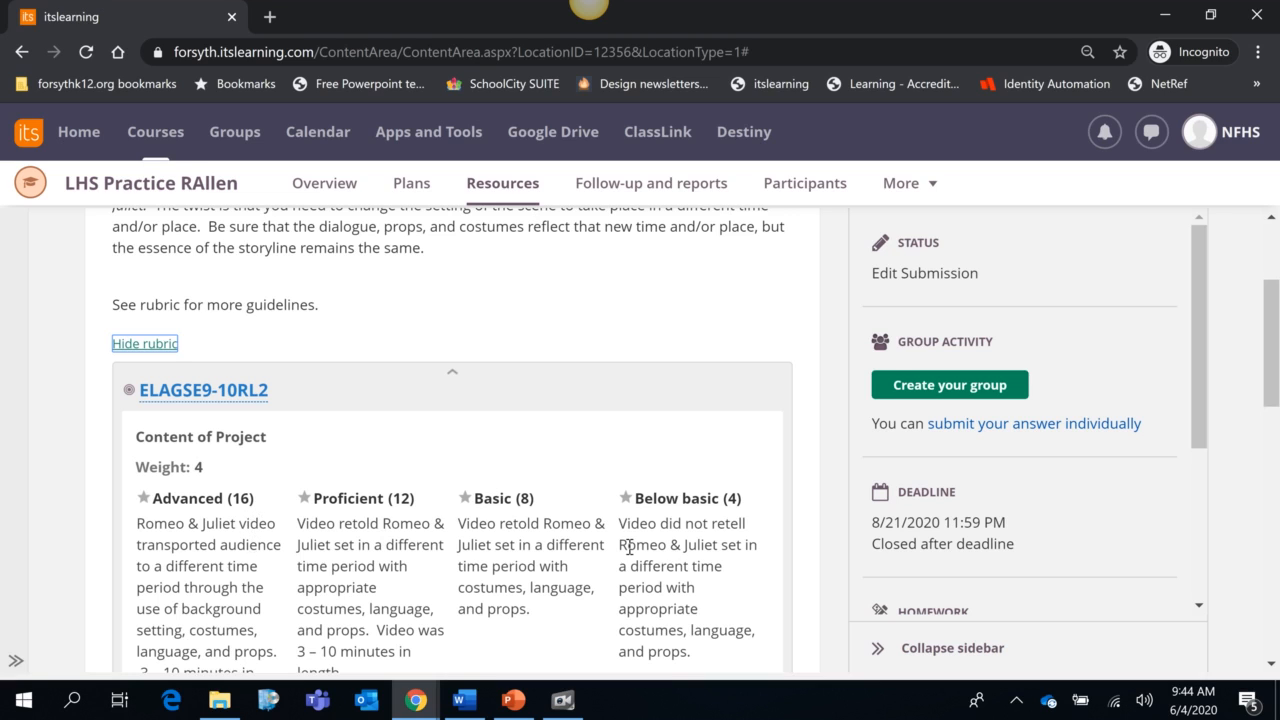
scroll(686, 548, "down", 2)
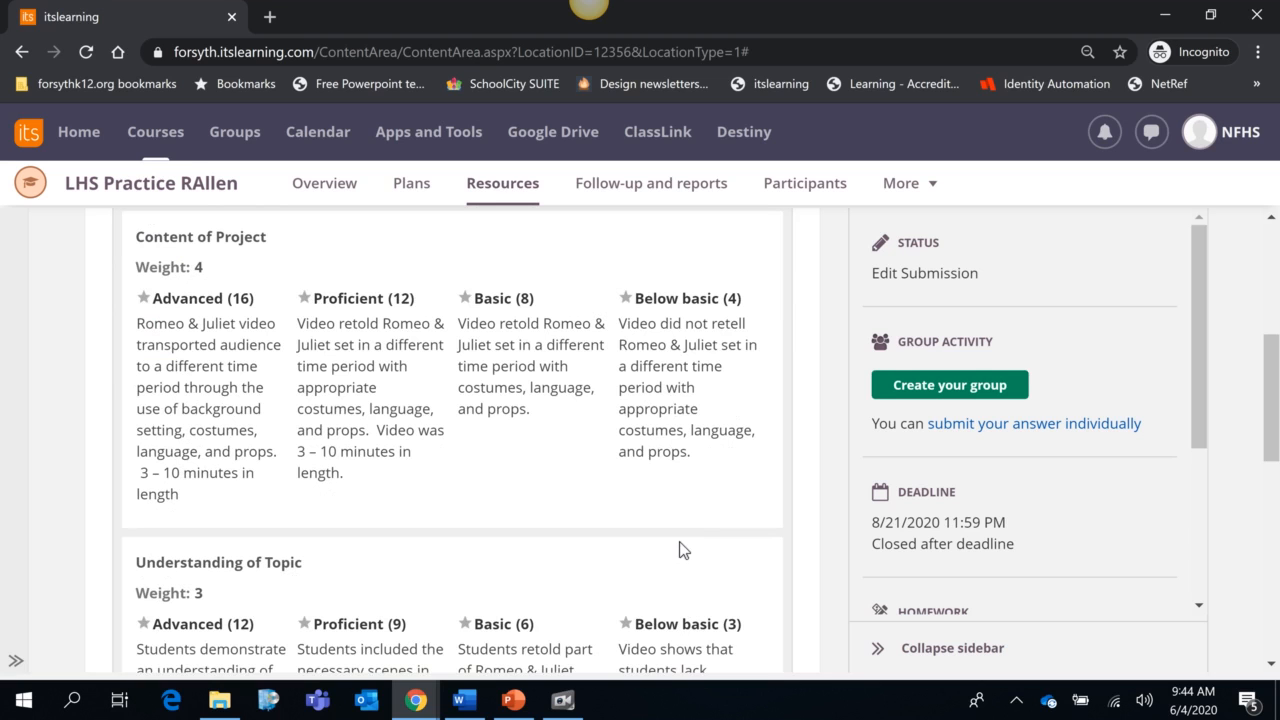
scroll(257, 600, "down", 3)
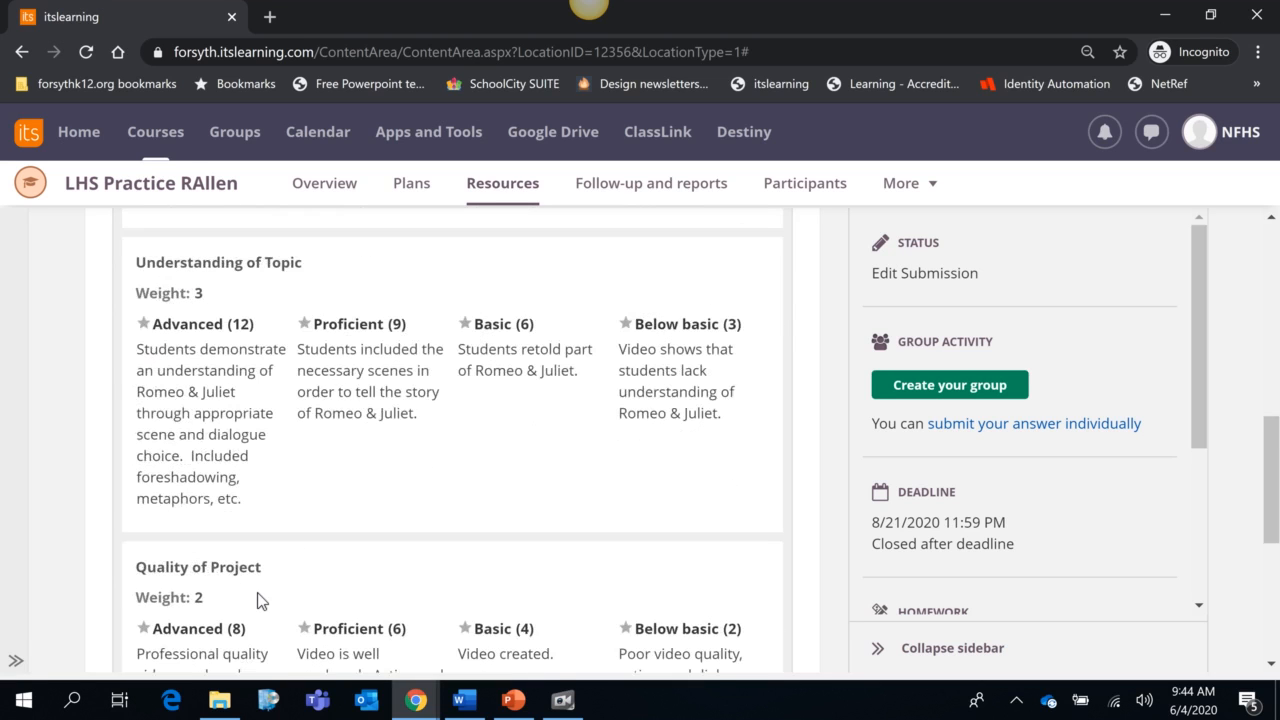
scroll(257, 600, "down", 4)
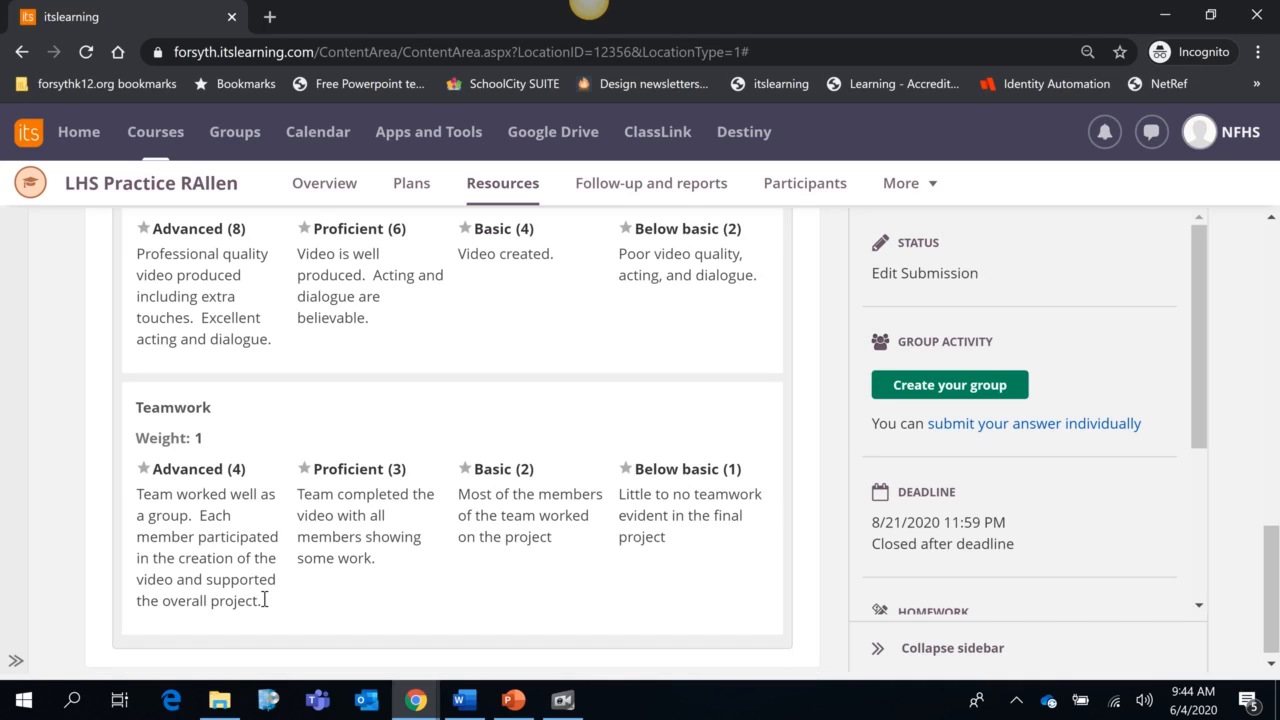
scroll(260, 600, "up", 8)
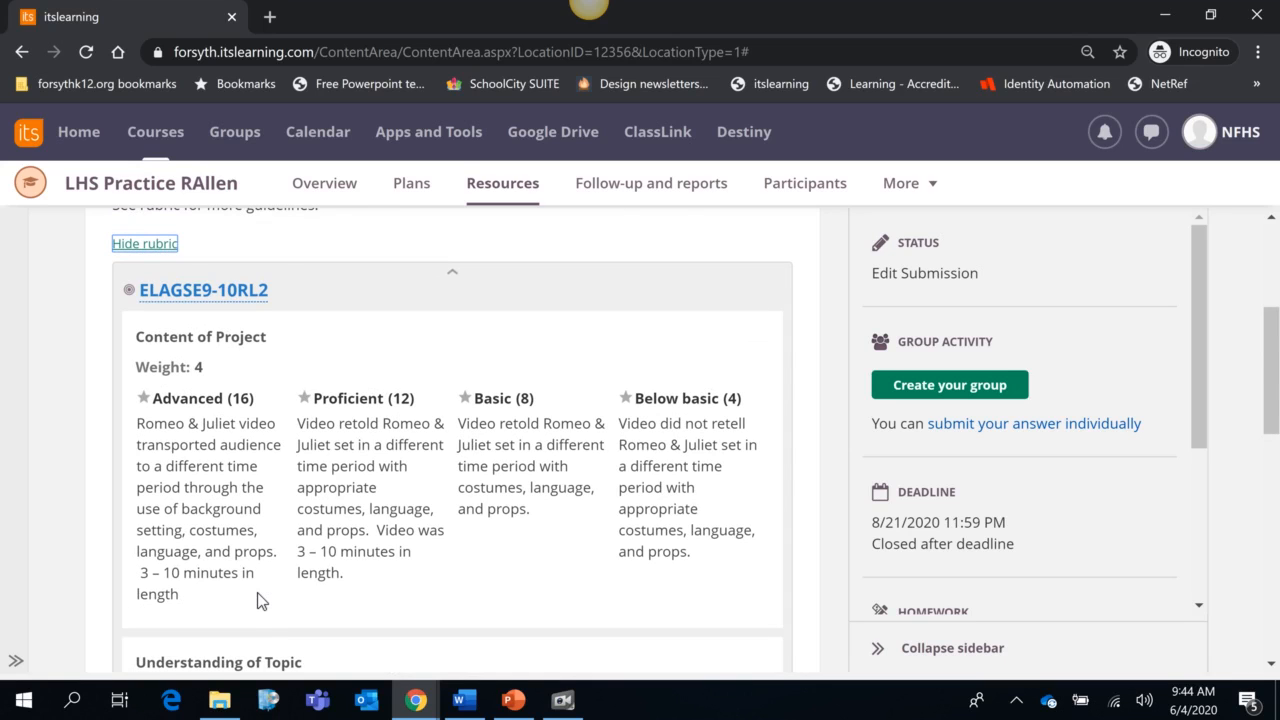
scroll(257, 600, "up", 3)
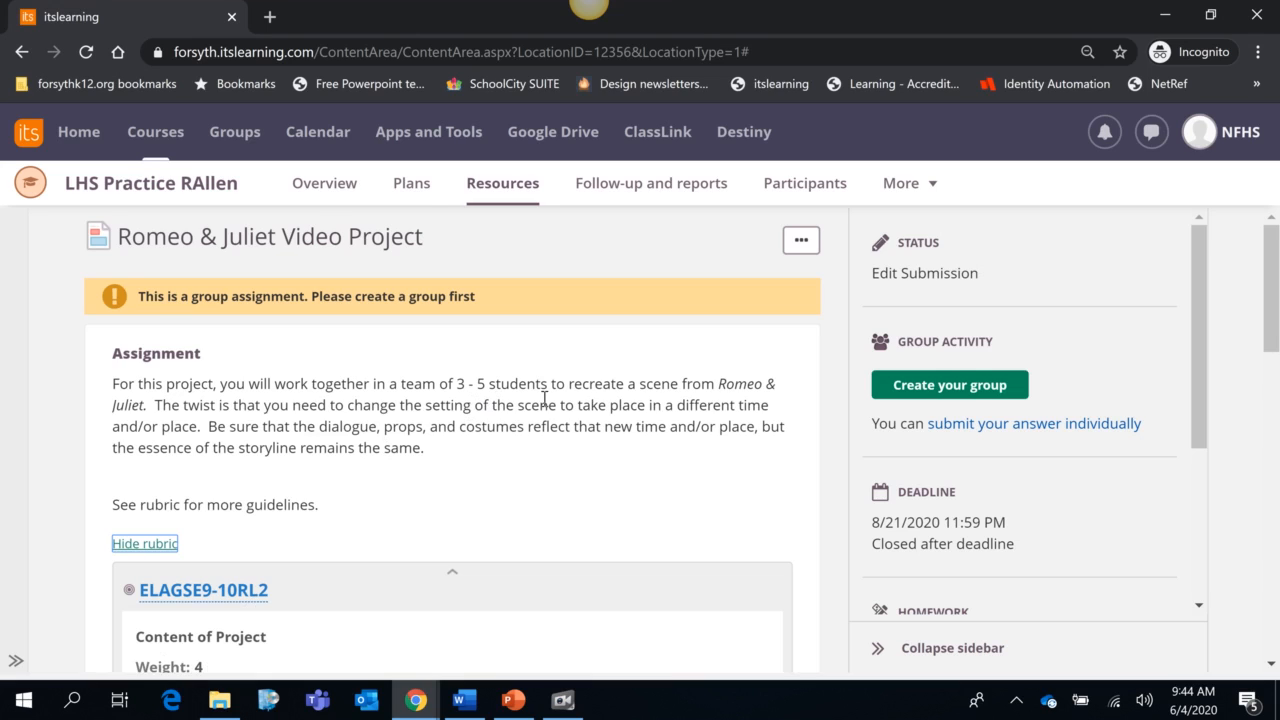
Step: Start creating a group for the assignment and add the FCS student as a member
left_click(930, 396)
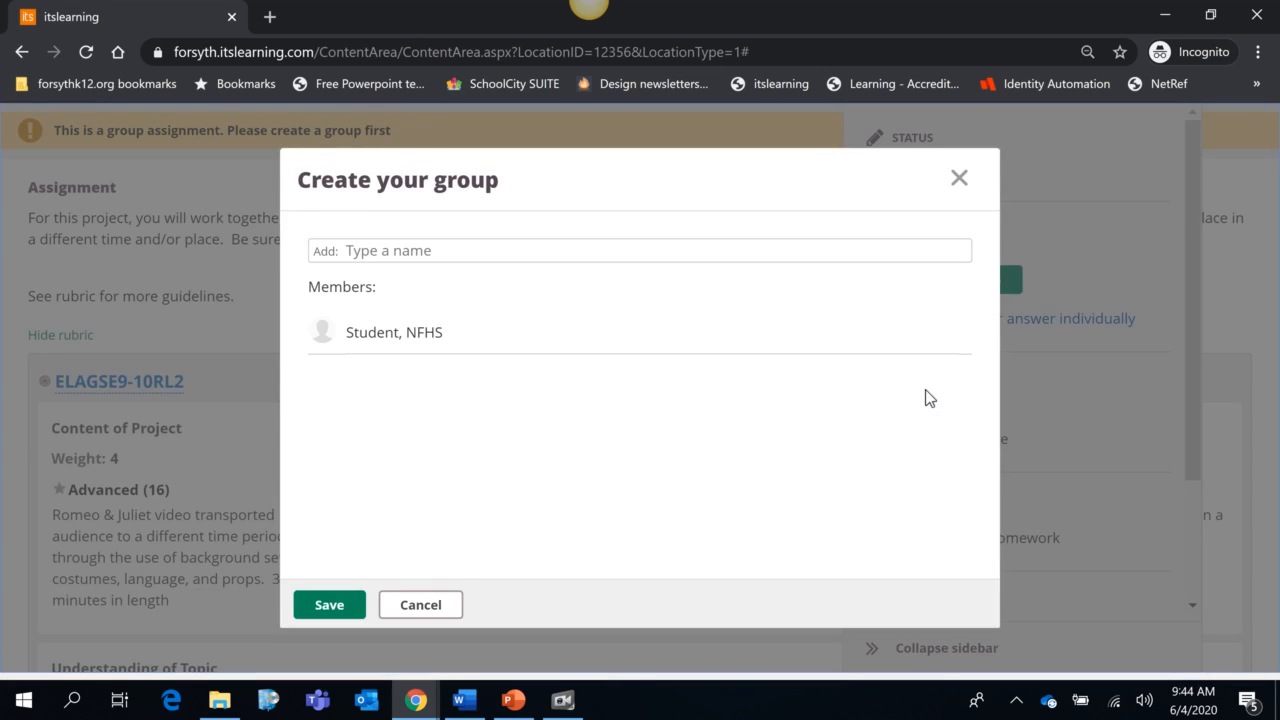
left_click(492, 257)
type("stud")
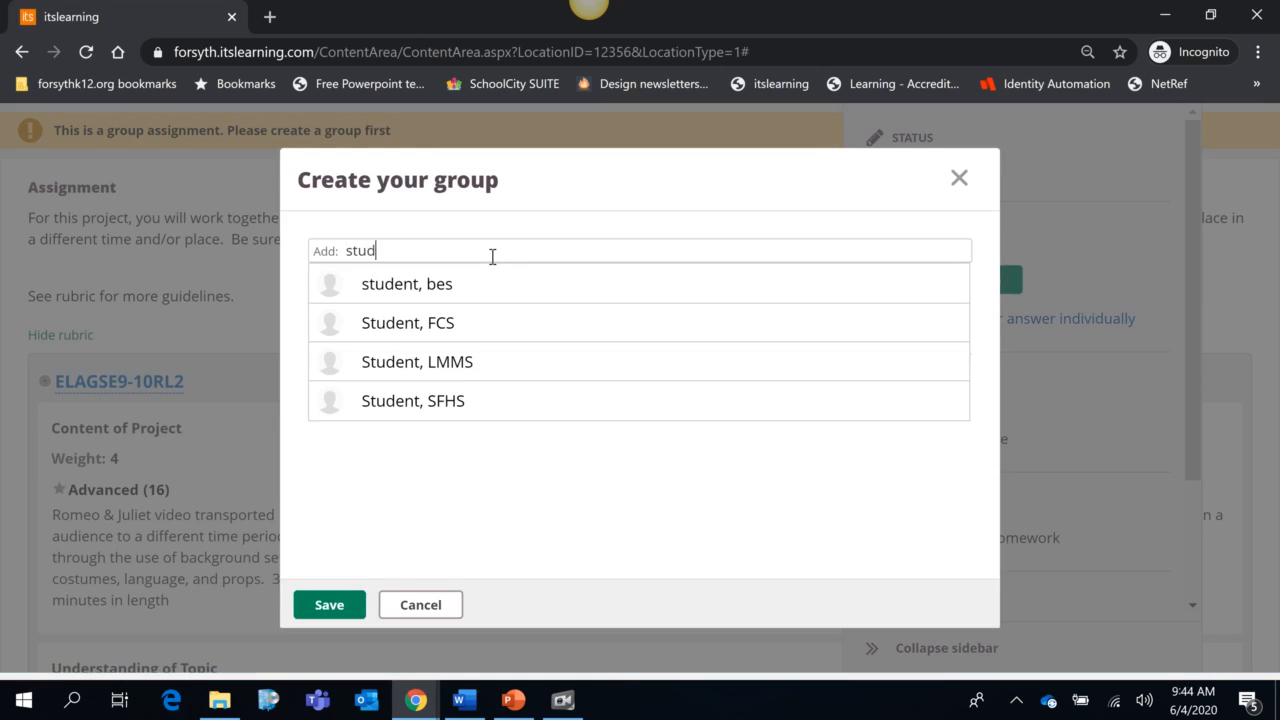
type("ent")
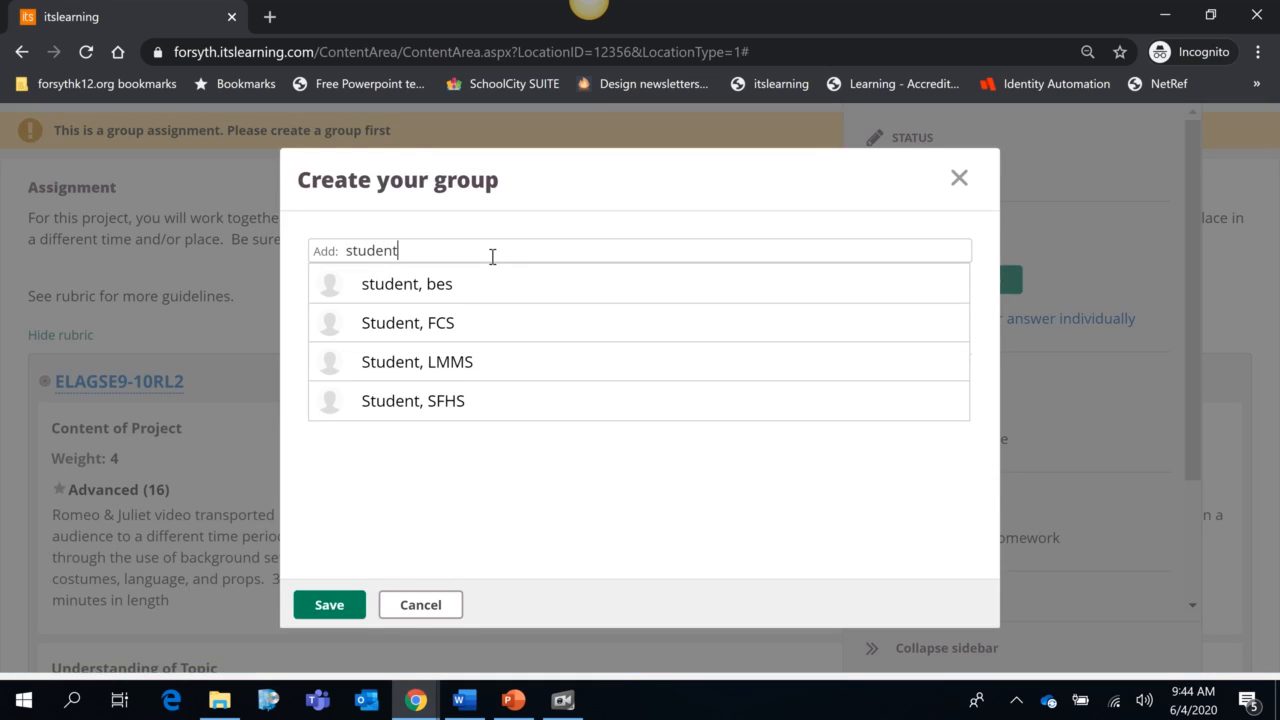
left_click(452, 328)
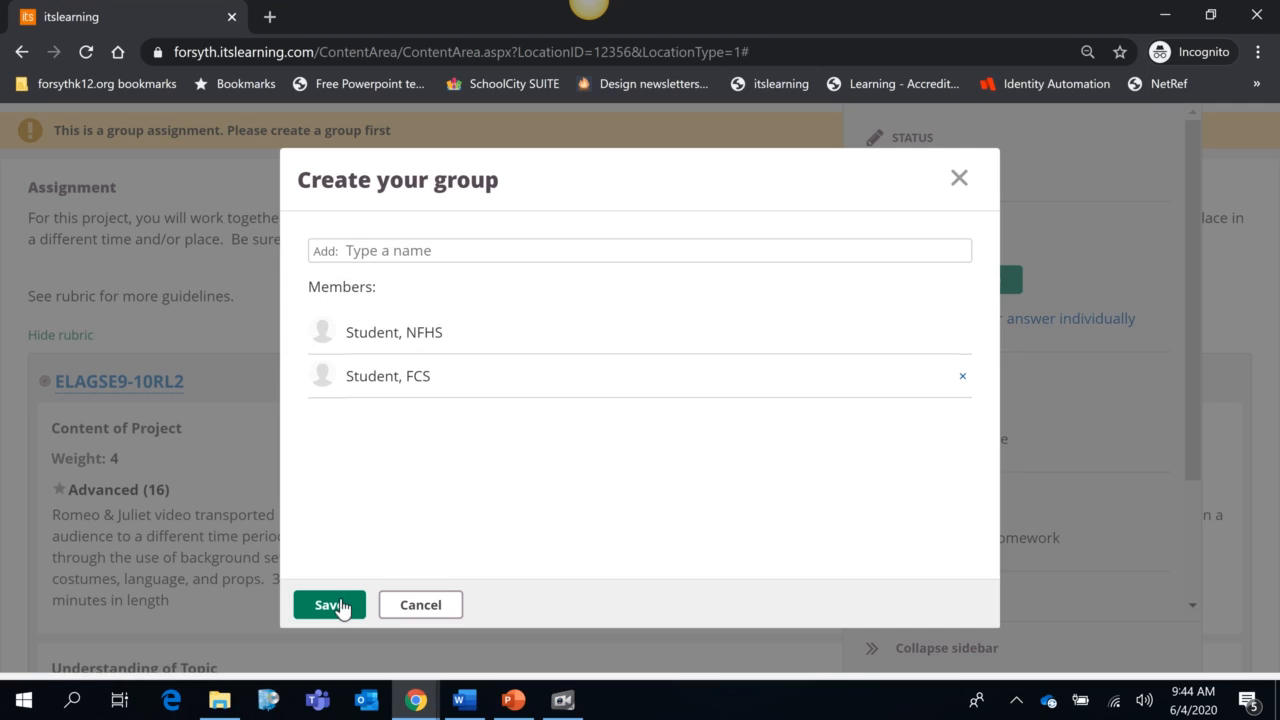
Step: Add the LMMS student to the group as well and save the group
left_click(476, 250)
type("student")
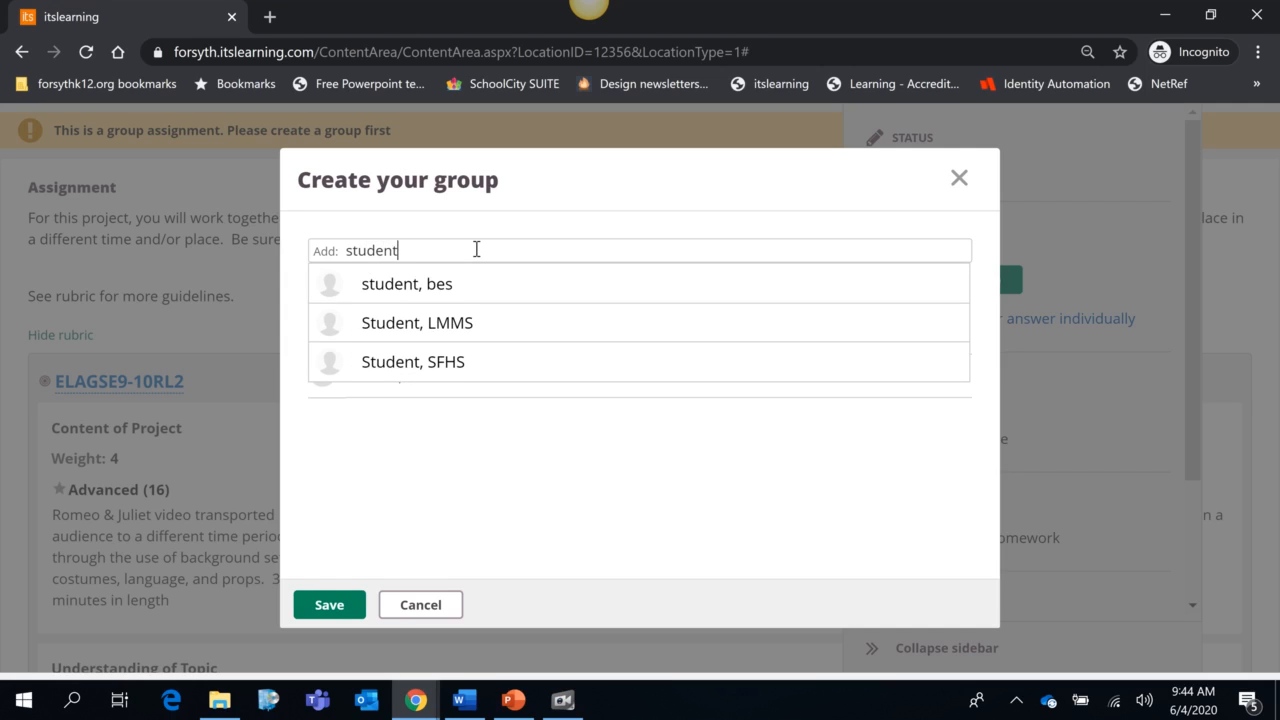
left_click(455, 327)
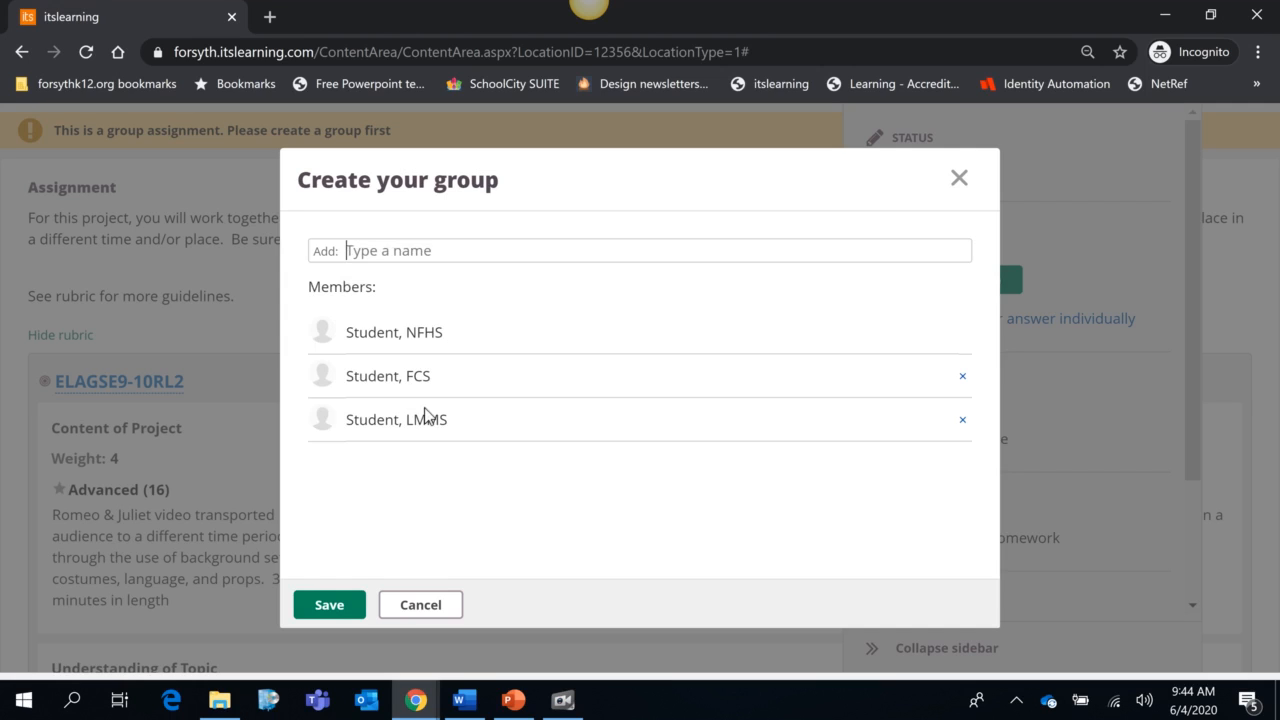
left_click(340, 606)
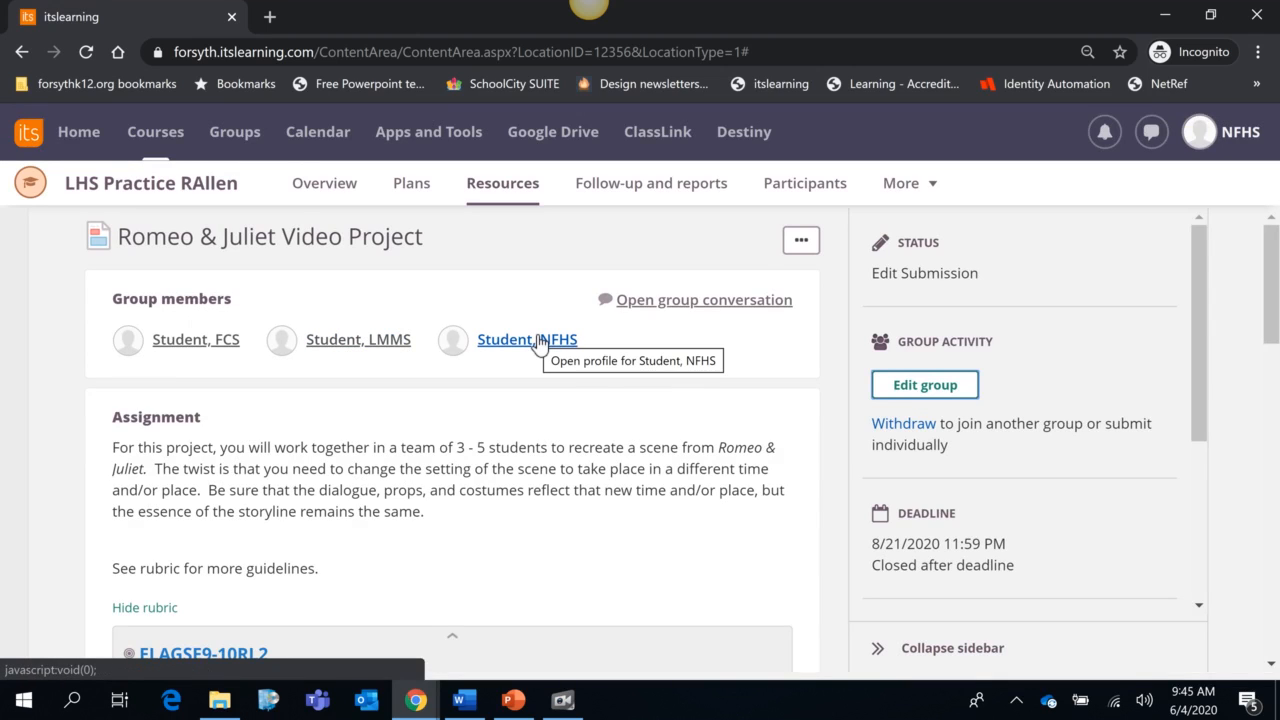
Step: Review the rest of the assignment page down to the option for answering the assignment
scroll(537, 342, "down", 8)
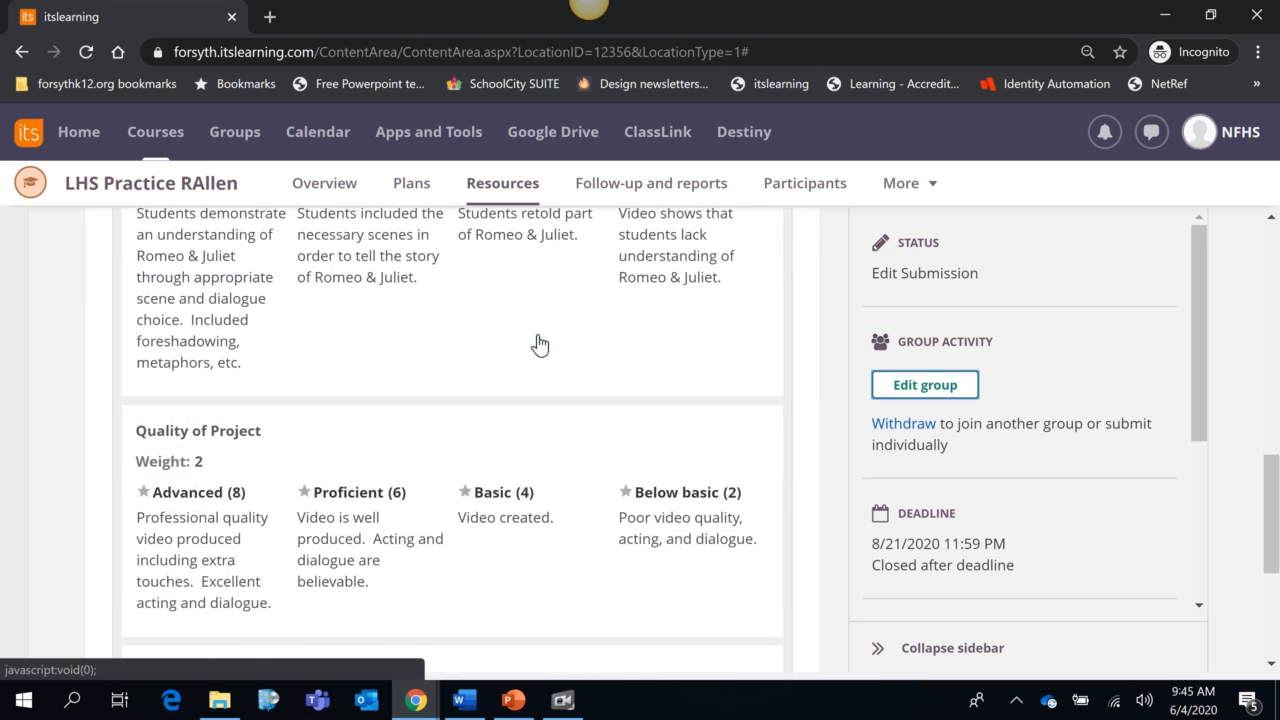
scroll(533, 342, "down", 2)
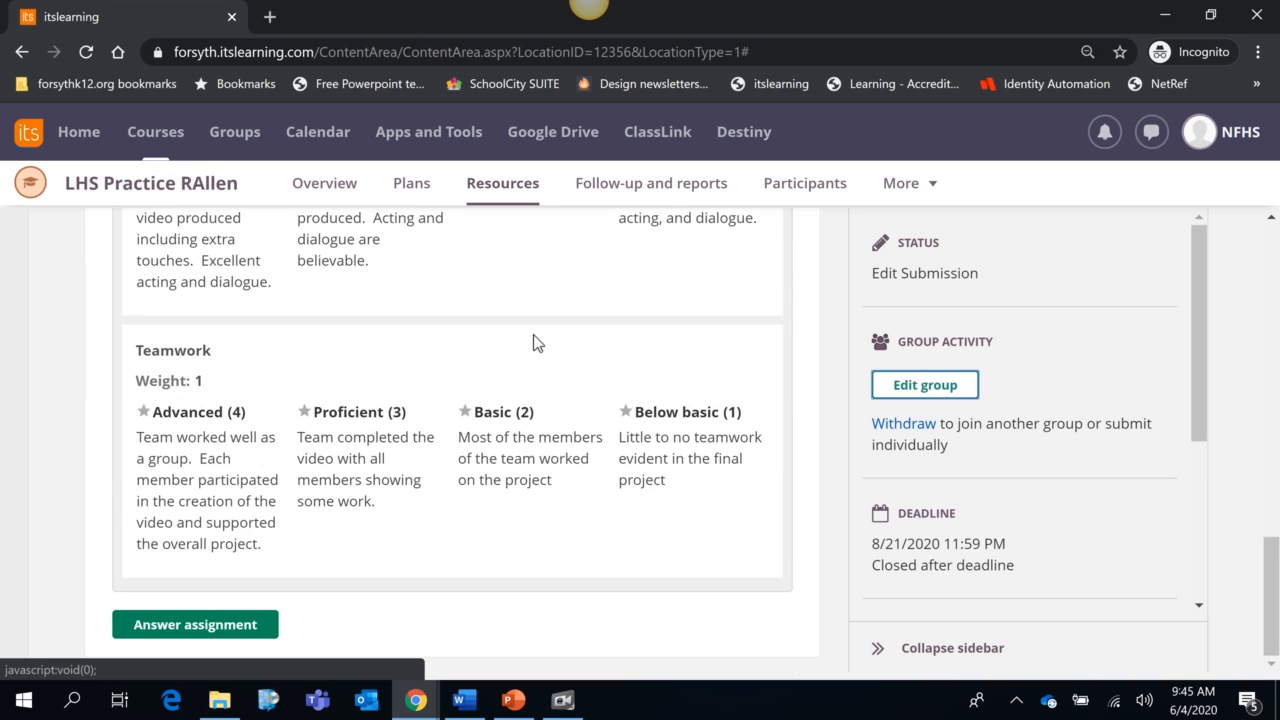
left_click(563, 700)
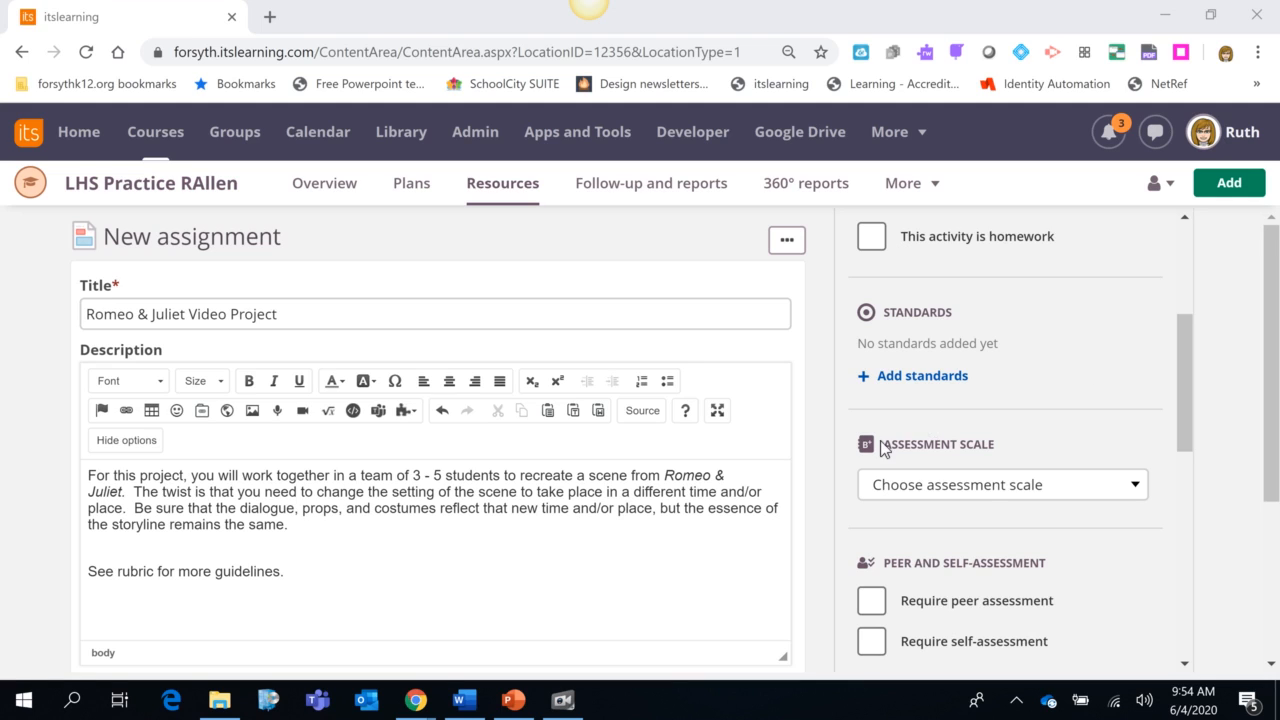
Step: Set the new assignment's assessment scale to Score and open its rubric for editing
left_click(1135, 487)
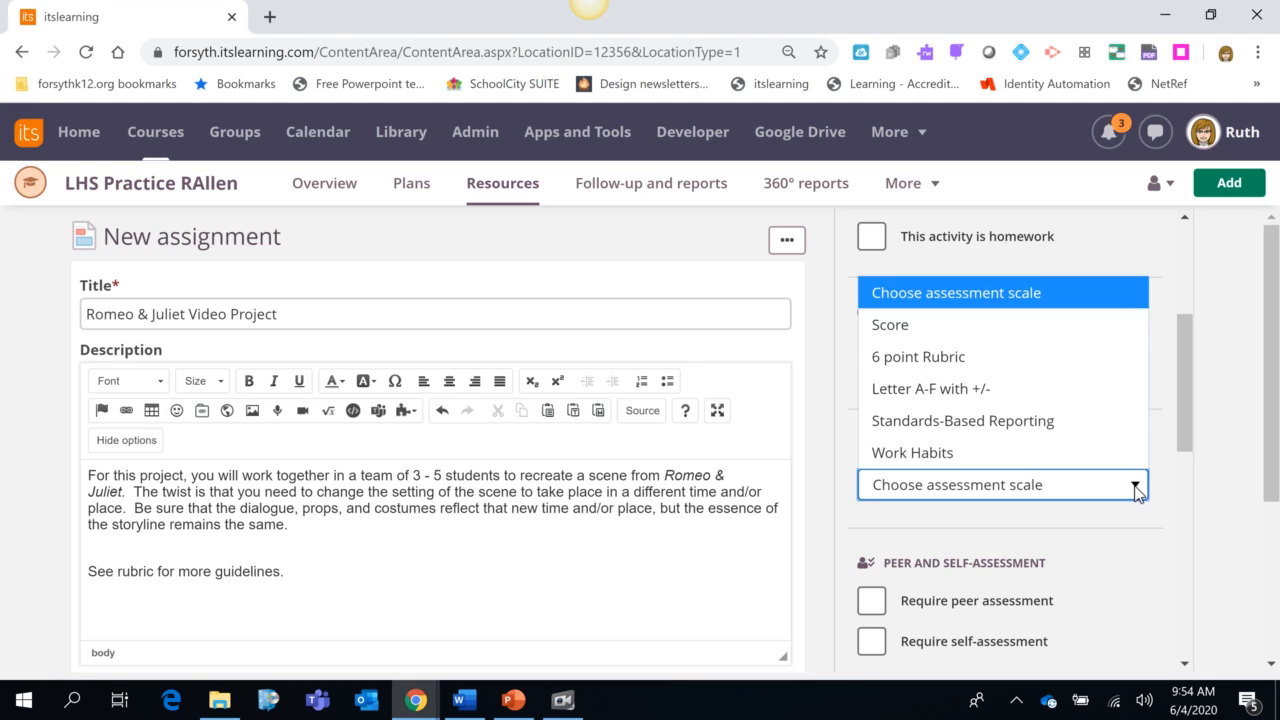
left_click(911, 327)
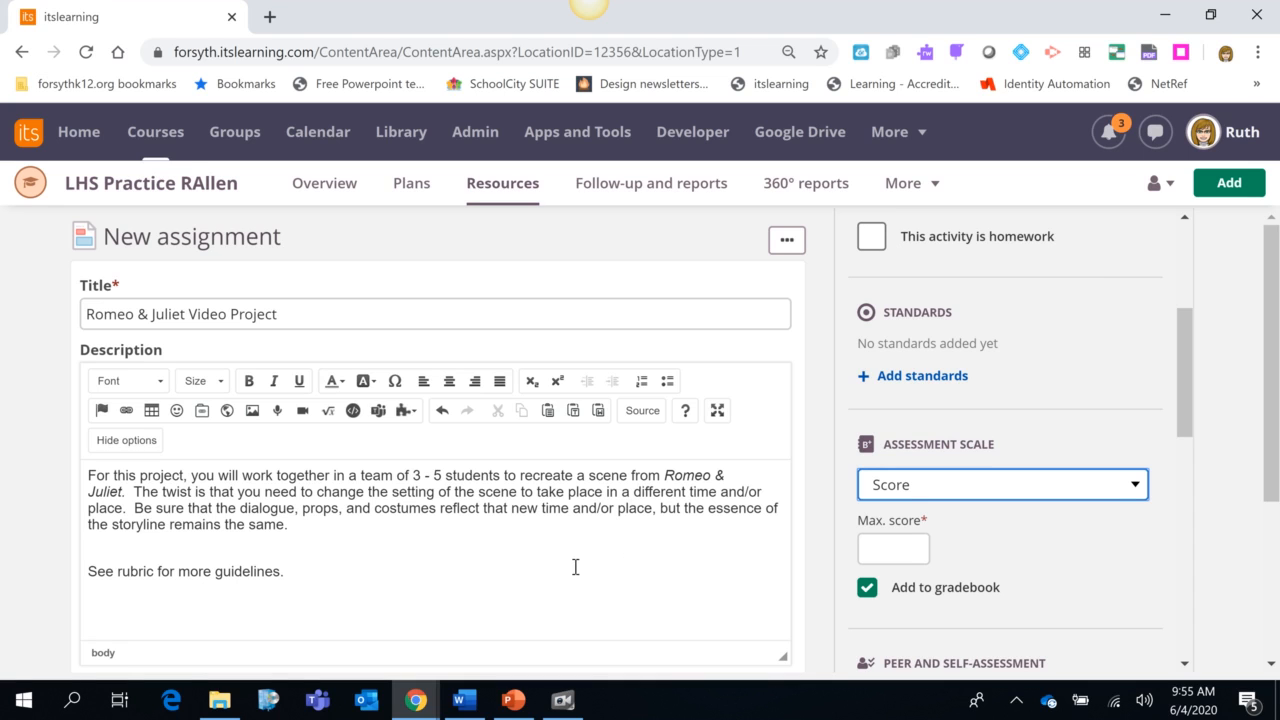
scroll(529, 567, "down", 3)
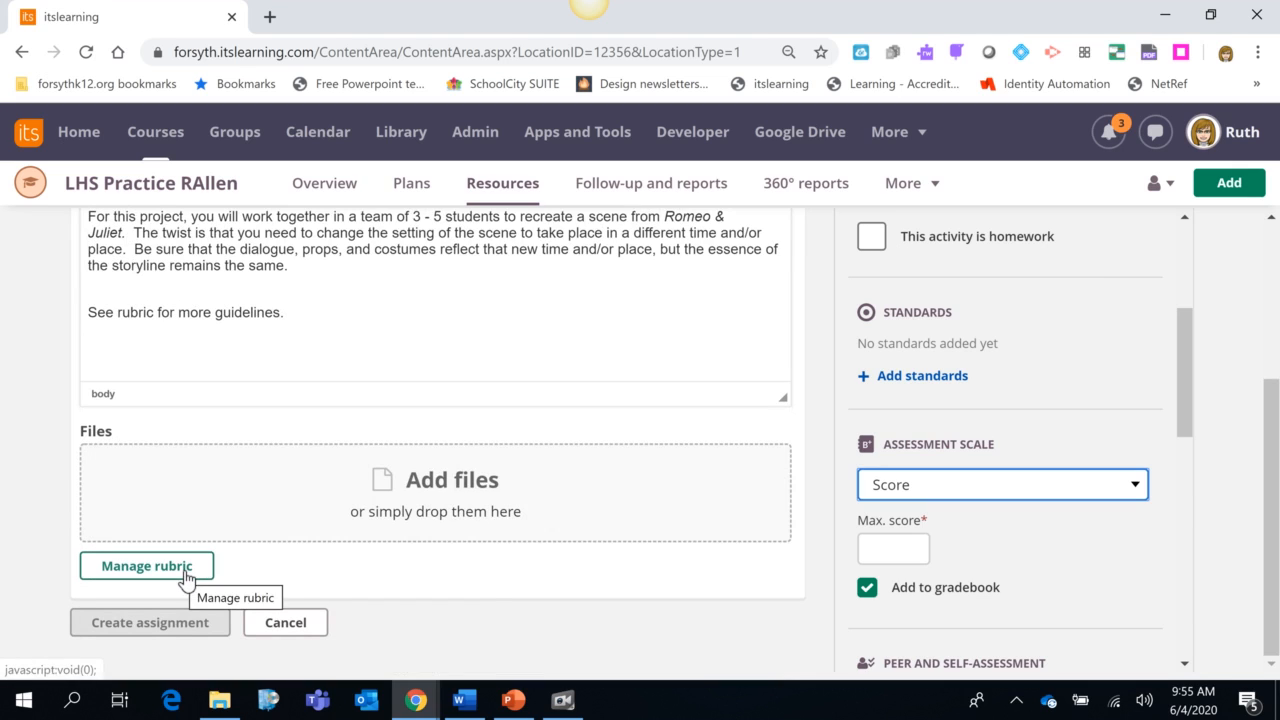
left_click(185, 568)
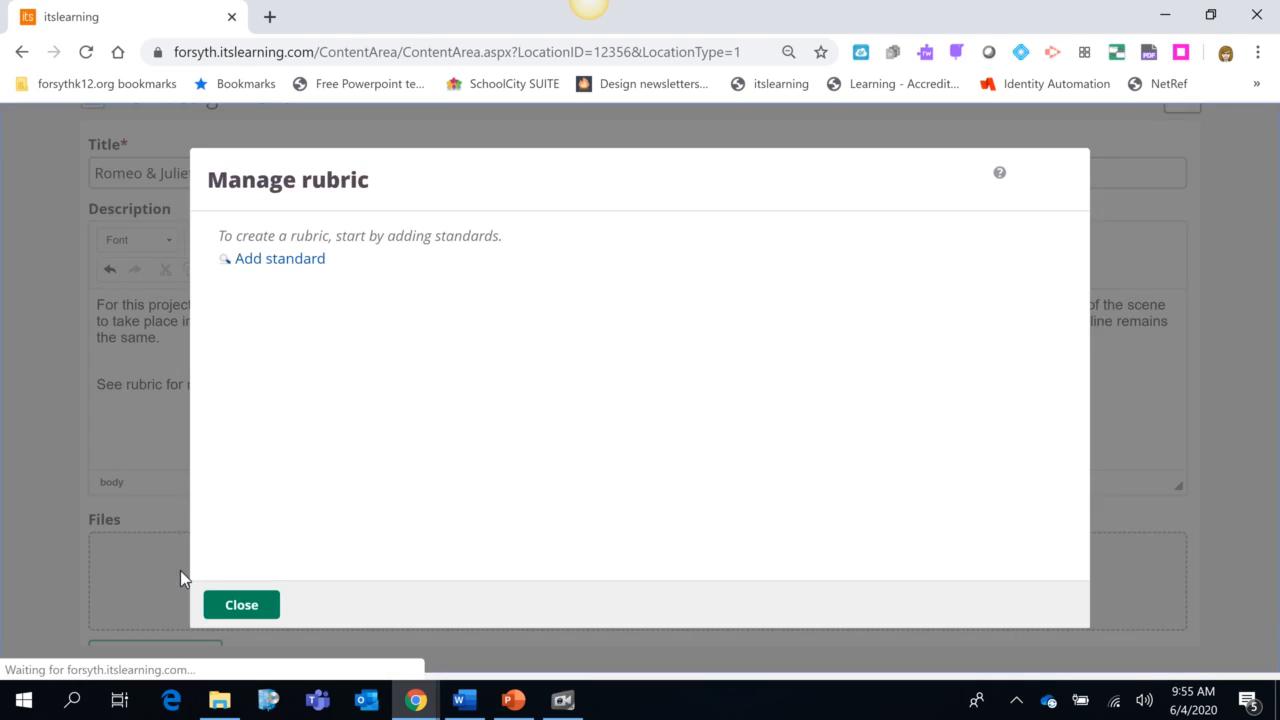
Step: Insert standard ELAGSE9-10RL4 into the rubric from the imported English Language Arts - 2015 standards, Grades 9-10, ELAGSE9-10RL, Craft and Structure
left_click(319, 264)
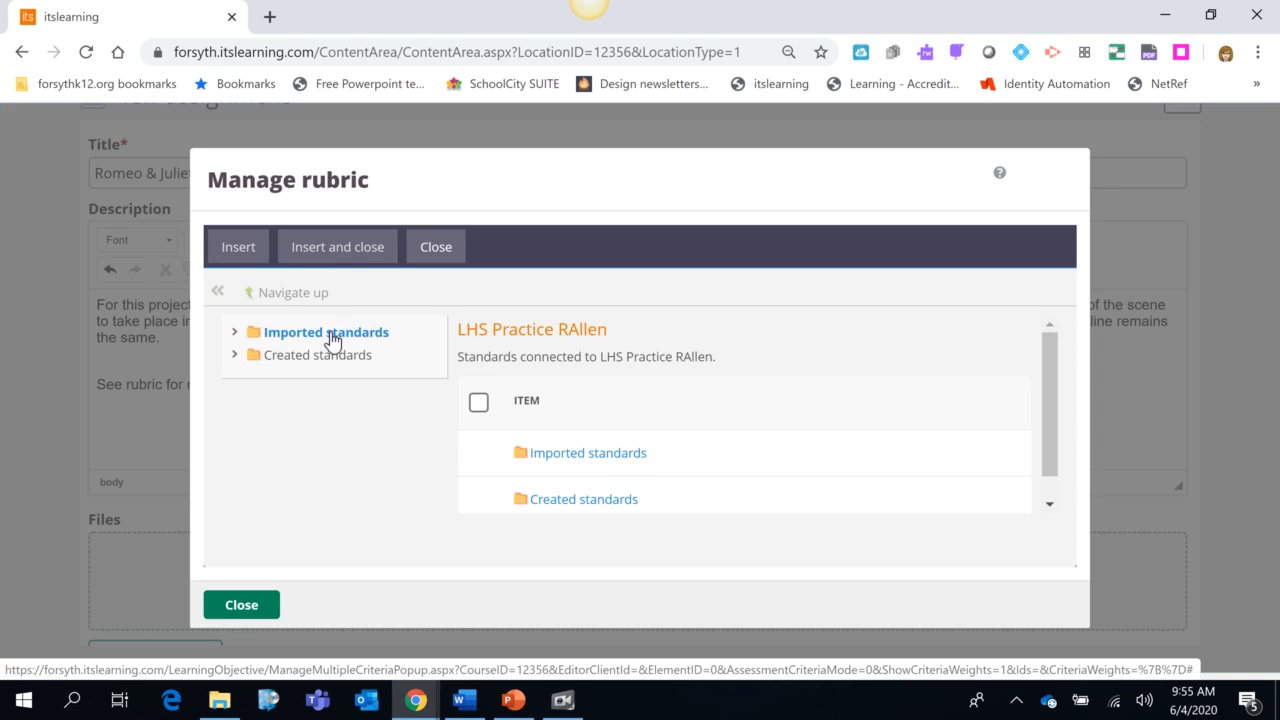
left_click(331, 333)
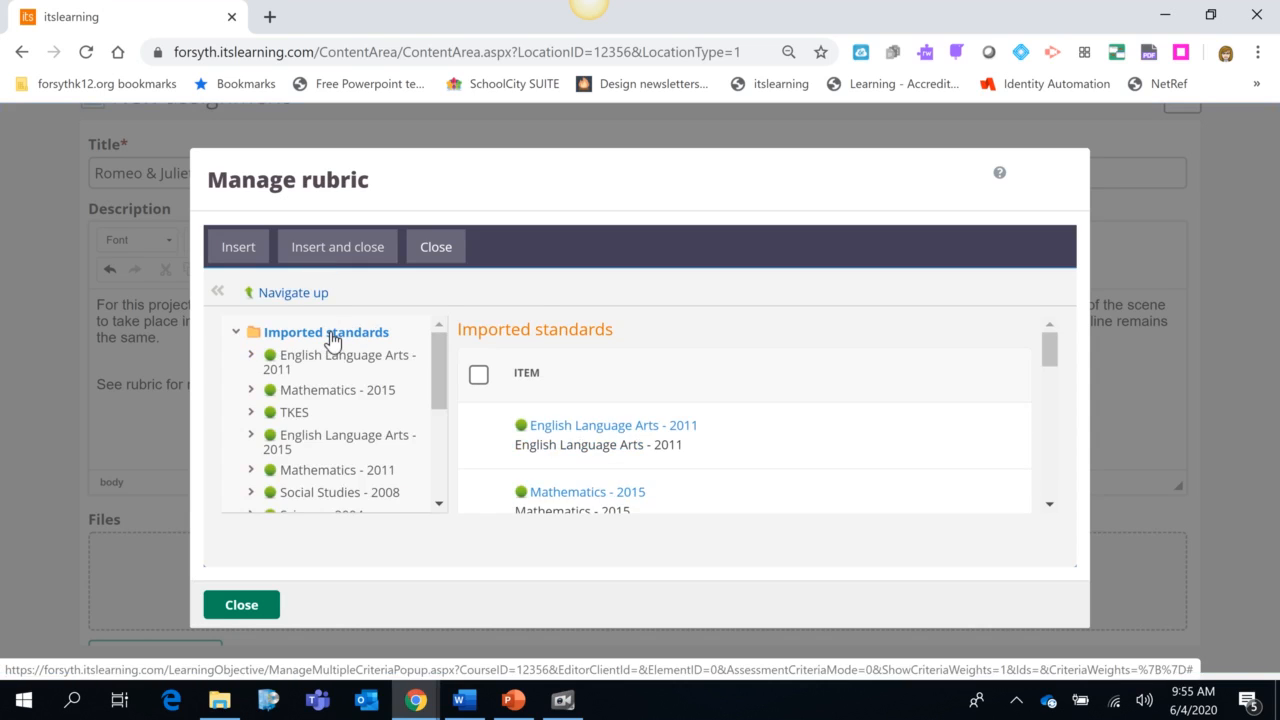
left_click(358, 441)
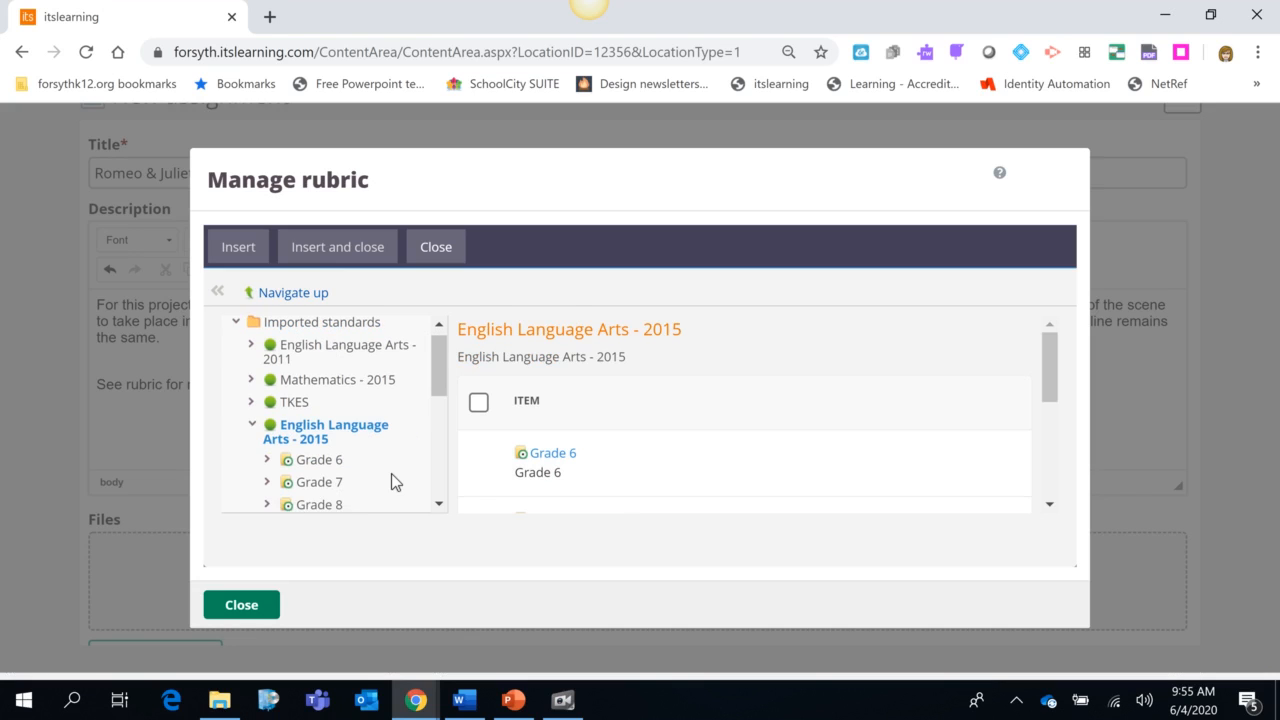
scroll(391, 480, "down", 1)
left_click(355, 440)
scroll(352, 442, "down", 1)
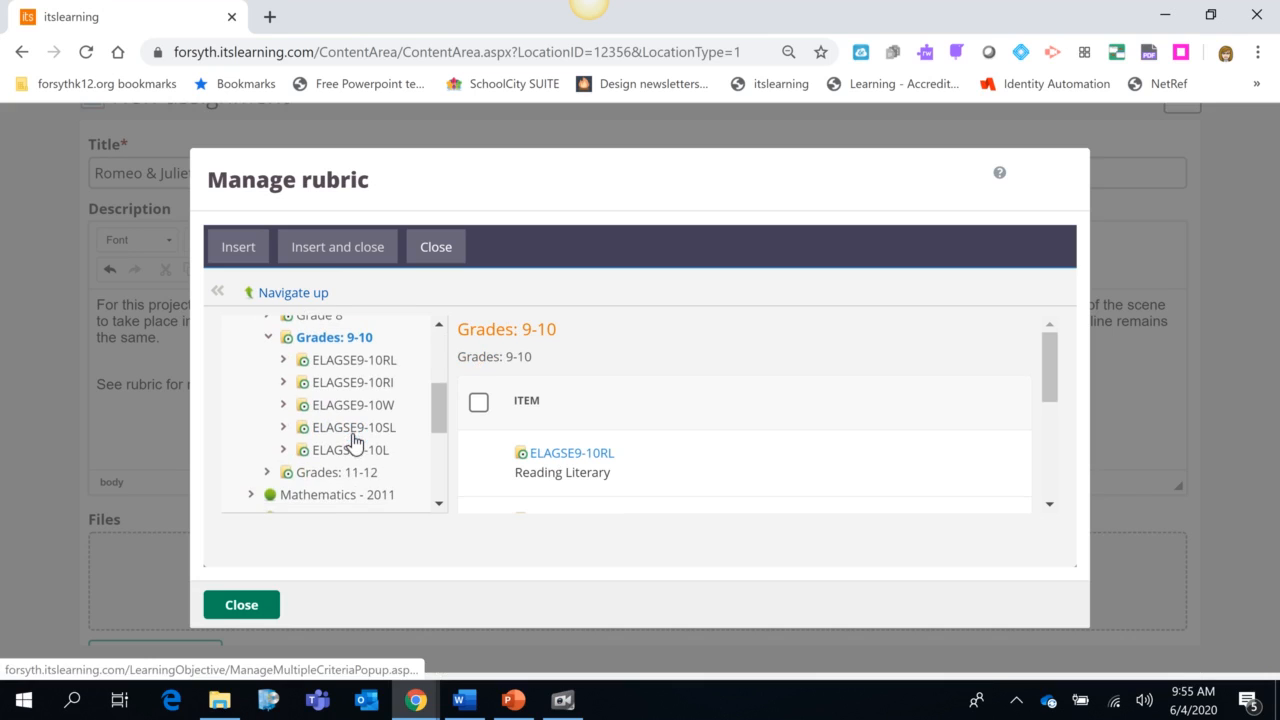
left_click(369, 362)
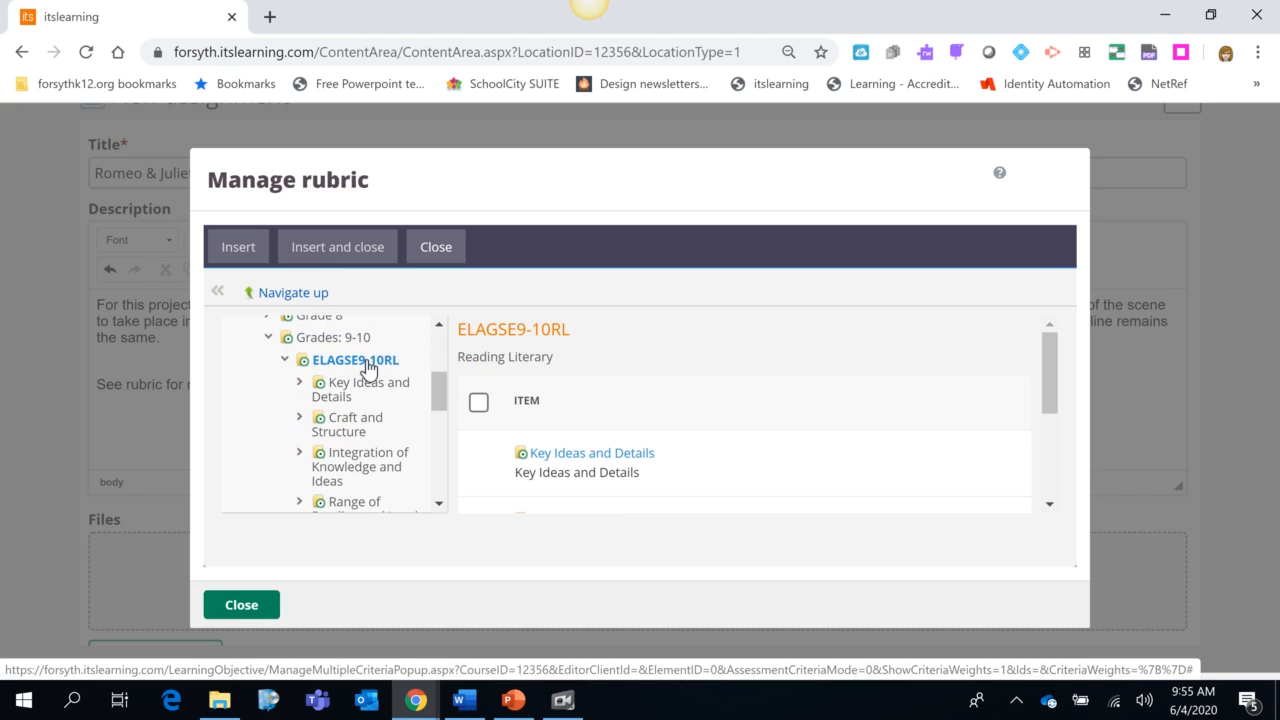
left_click(355, 424)
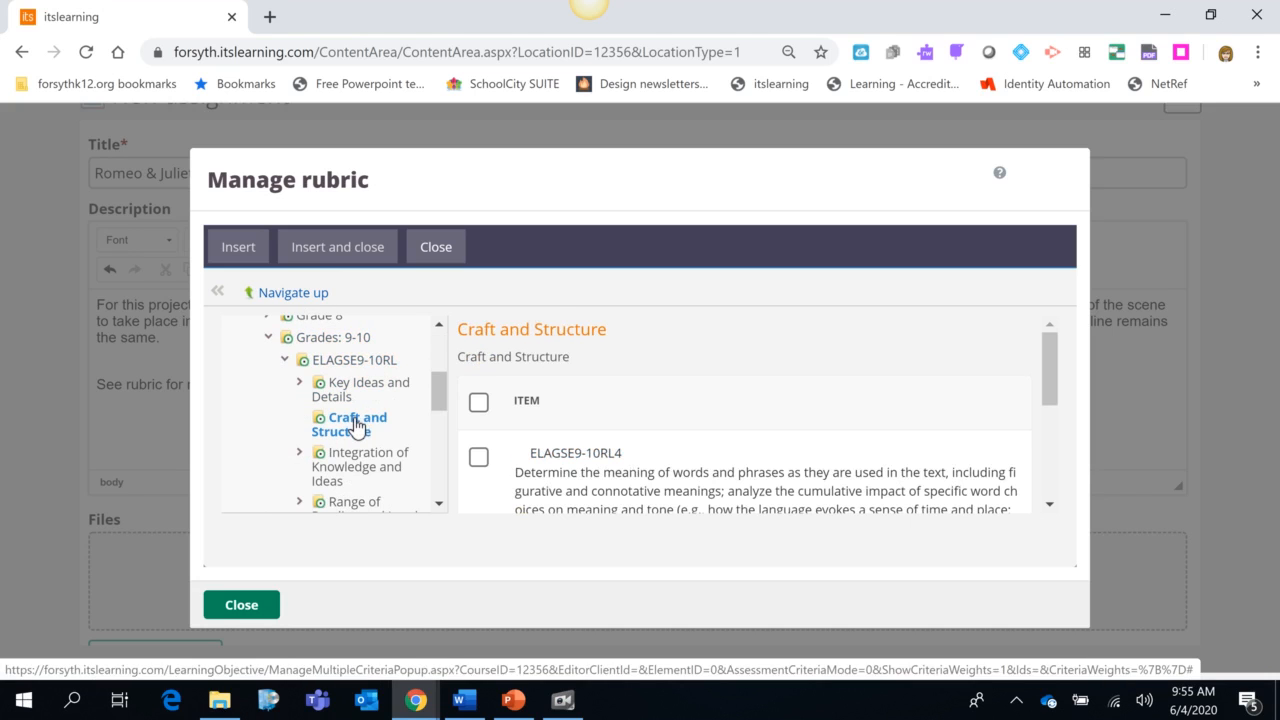
left_click(481, 460)
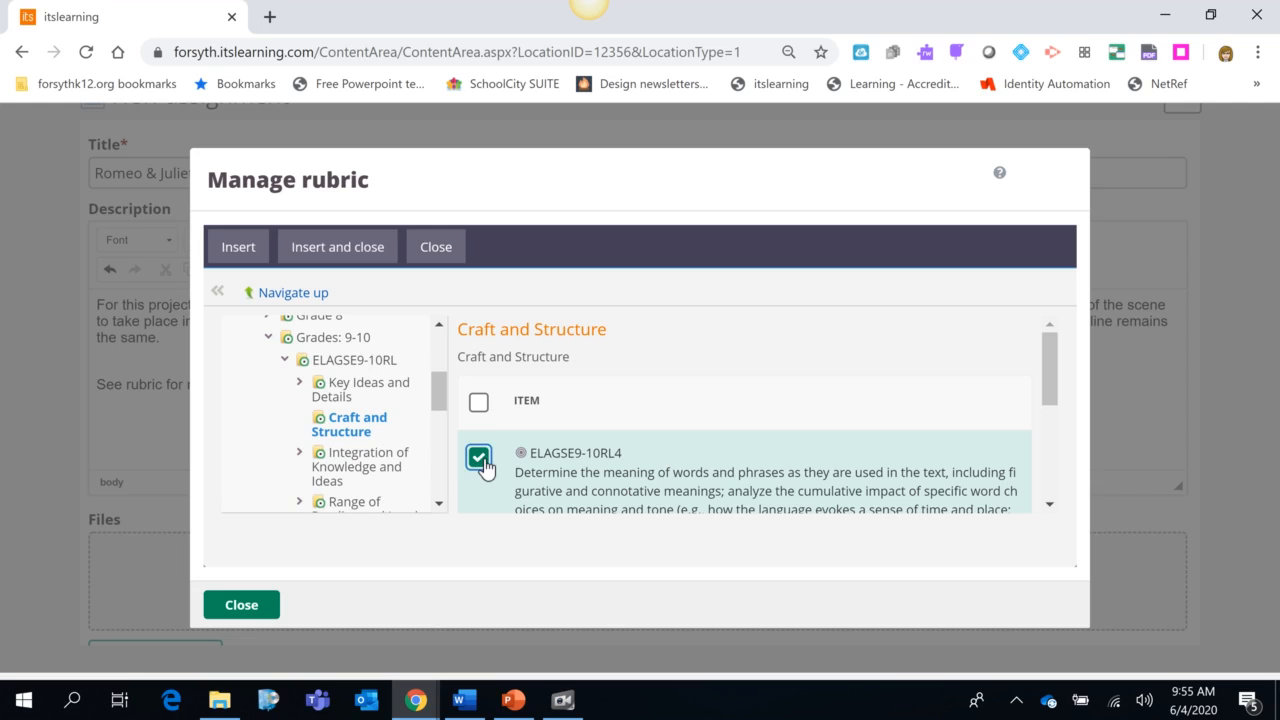
left_click(341, 250)
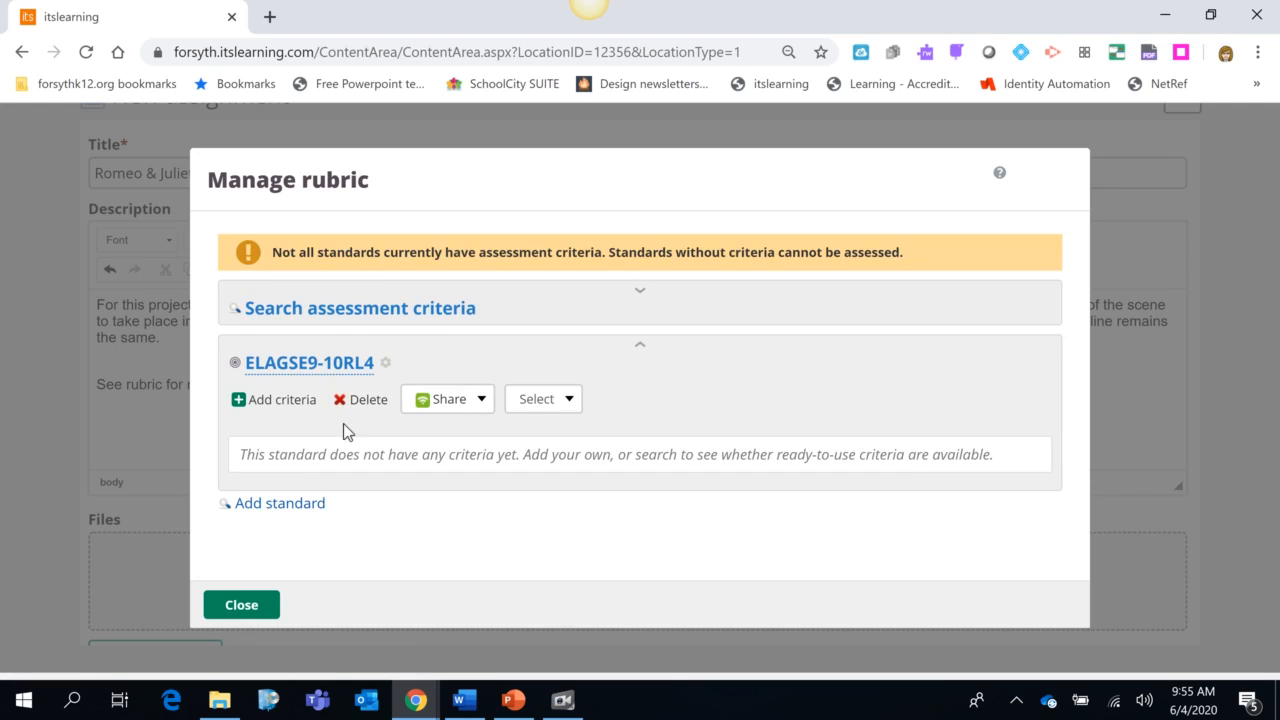
Step: Add a criterion to the ELAGSE9-10RL4 standard and name it "Content of Project"
left_click(285, 402)
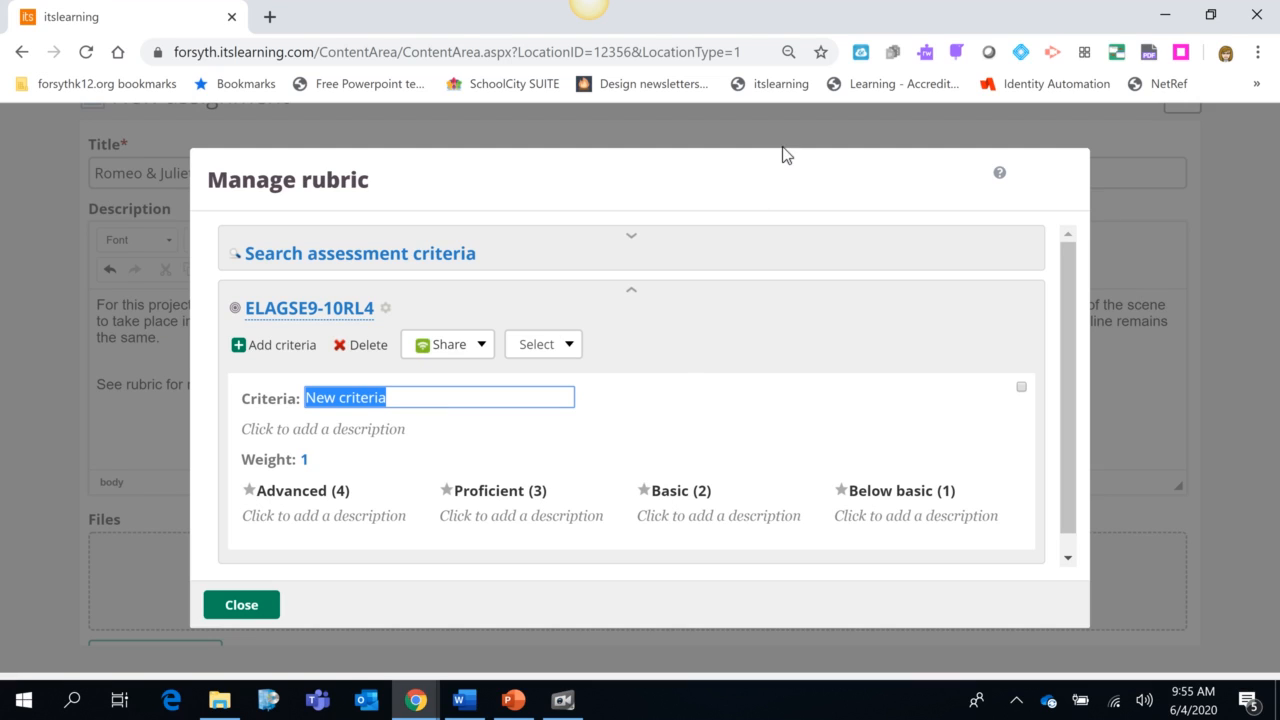
left_click(463, 700)
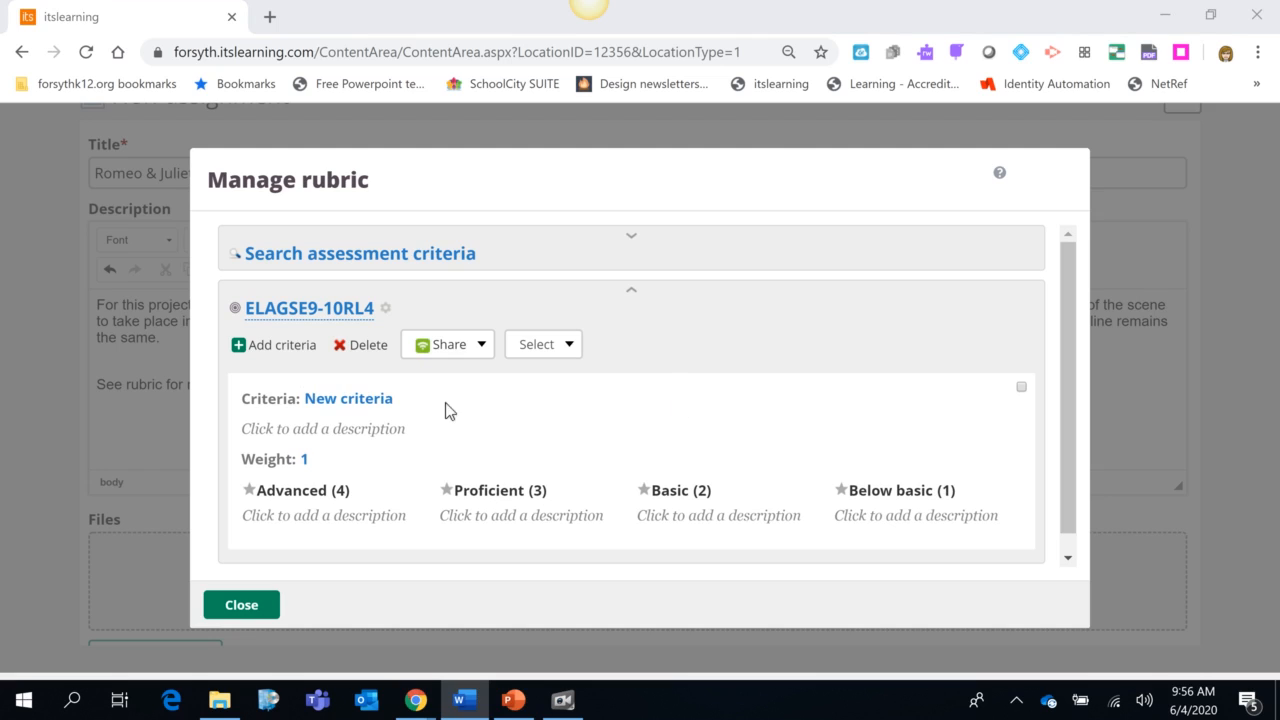
left_click(391, 400)
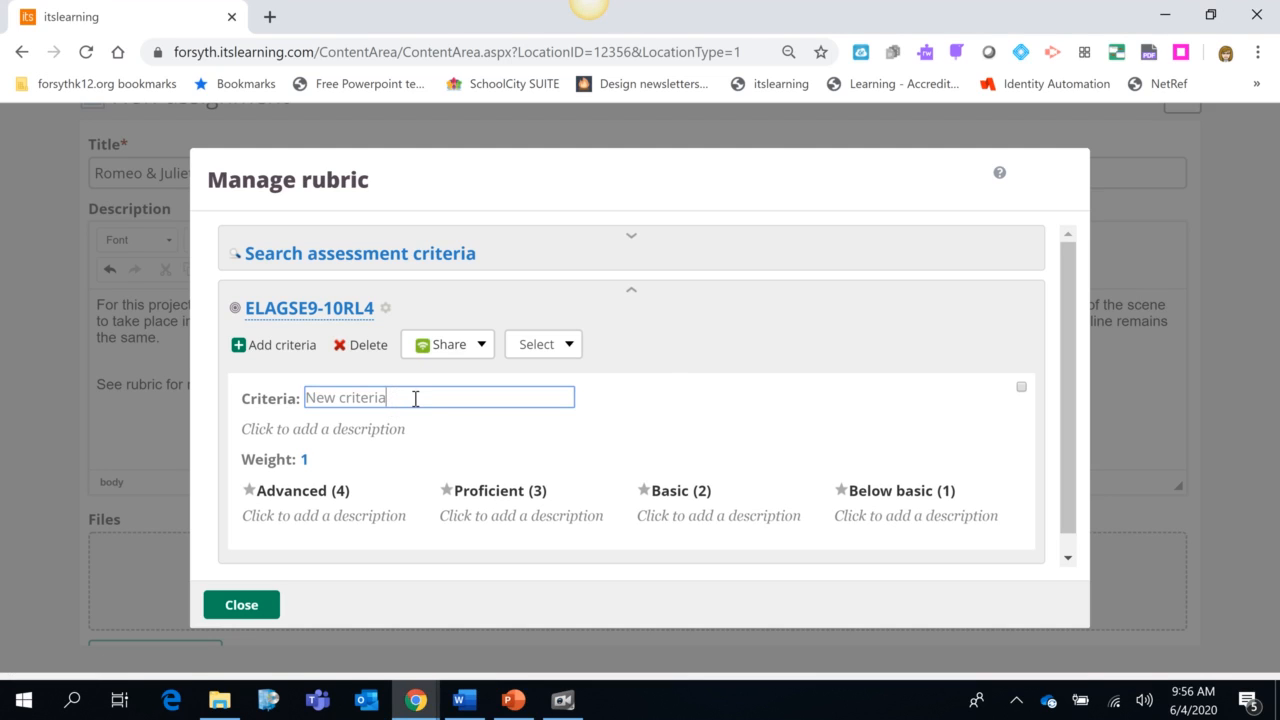
left_click_drag(399, 398, 296, 397)
type("Content of Project")
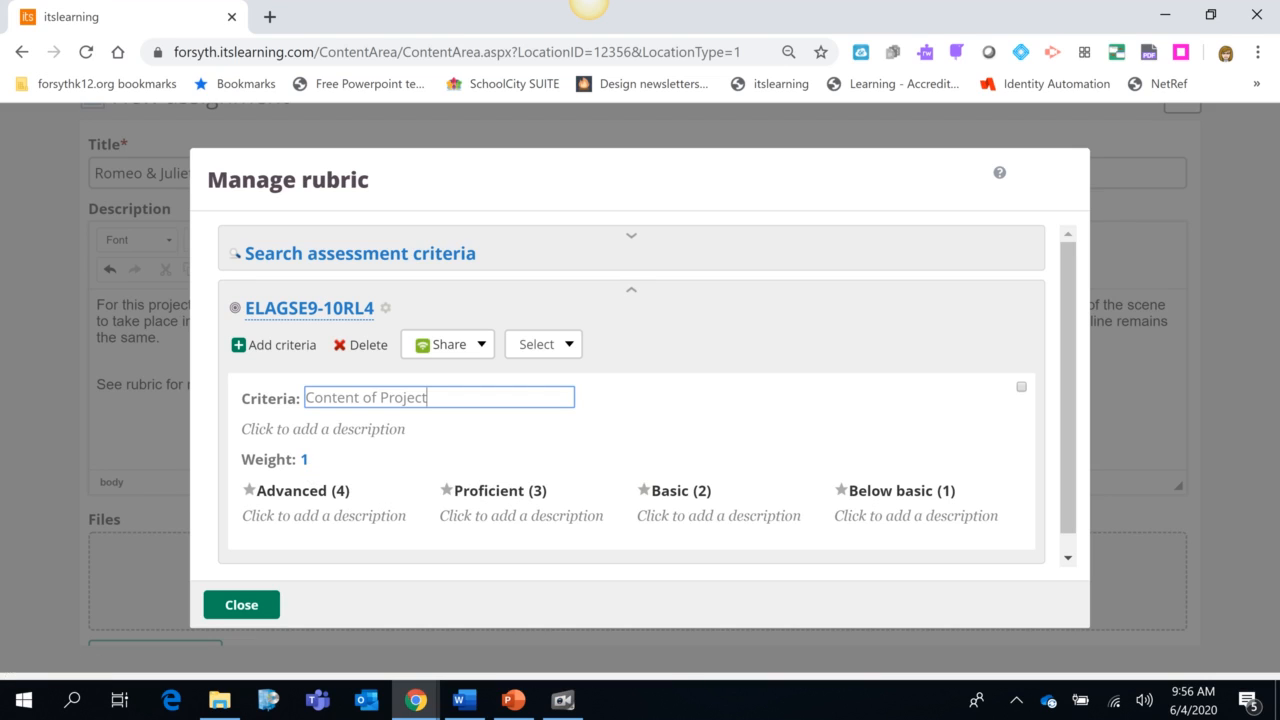
Step: Fill in the Advanced level description, from "Romeo & Juliet video transported audience to a different time period" through "3 – 15 minutes in length"
key("alt+Tab")
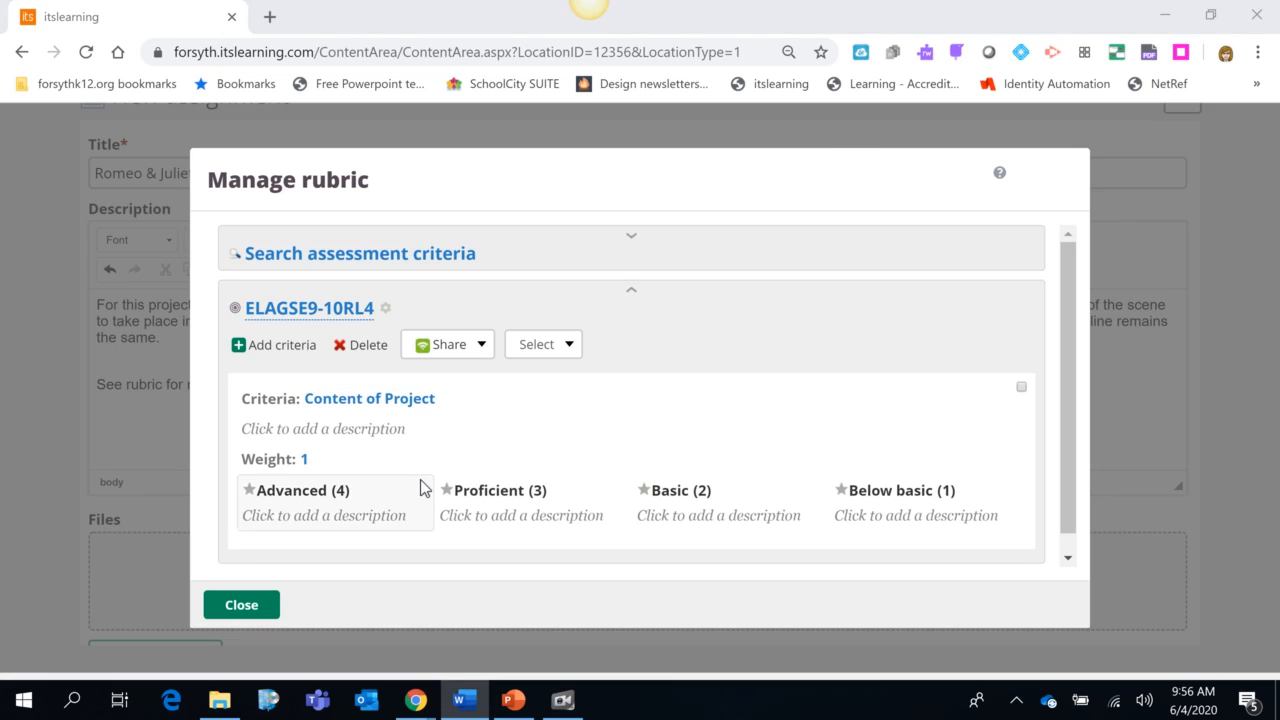
left_click(343, 521)
type("Romeo & Juliet video transported audience to a different time period through the use of background setting, costumes, language, and props.  3 – 15 minutes in length")
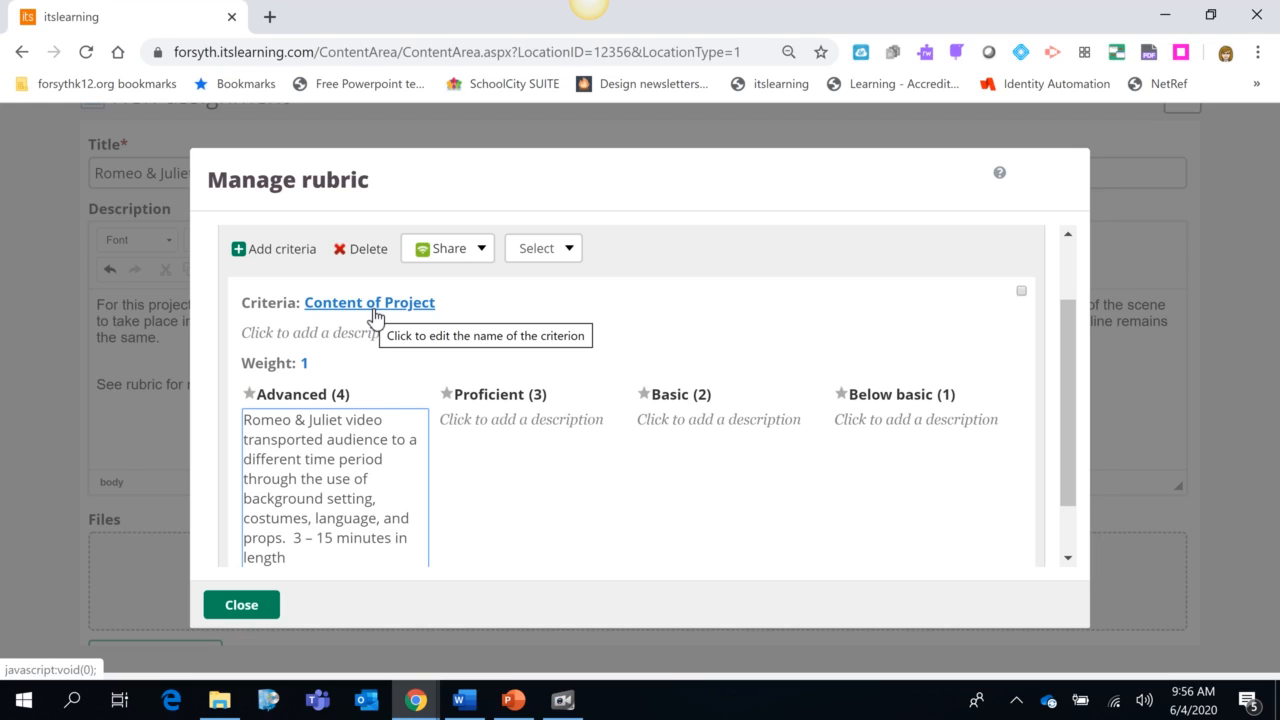
Step: Set the weight of the "Content of Project" criterion to 4
left_click(310, 372)
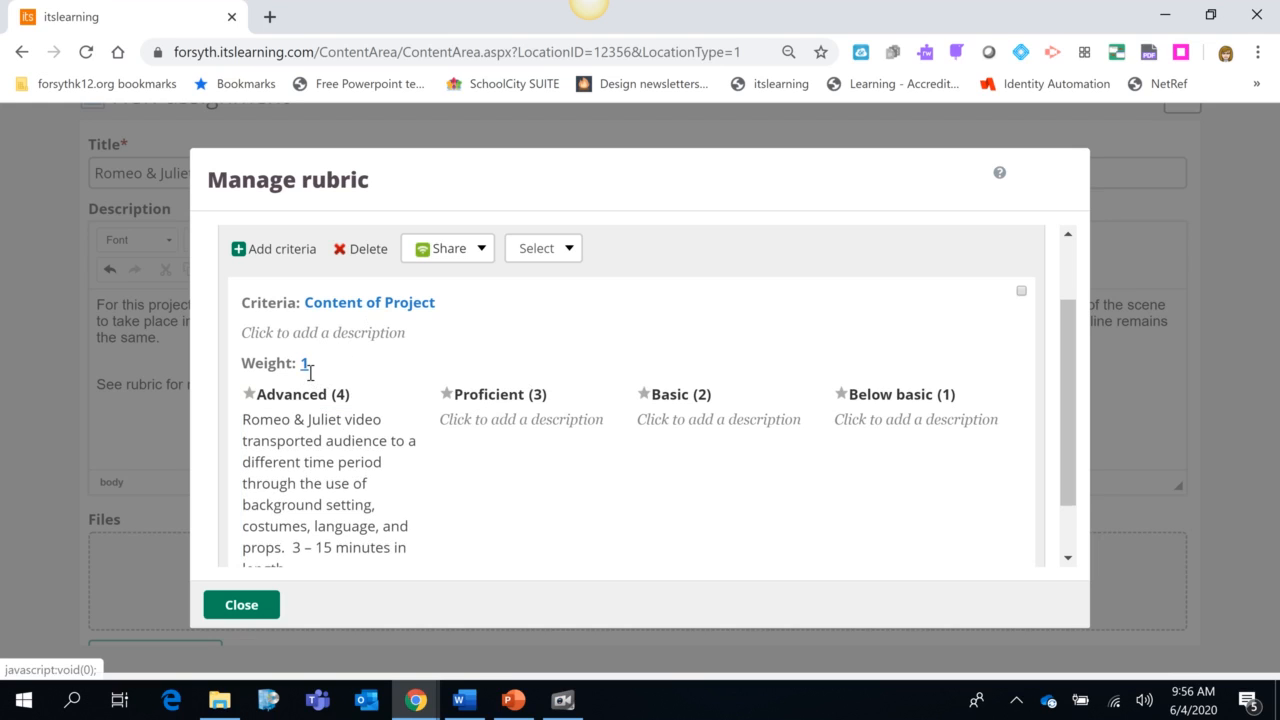
left_click(308, 368)
type("4")
left_click(497, 495)
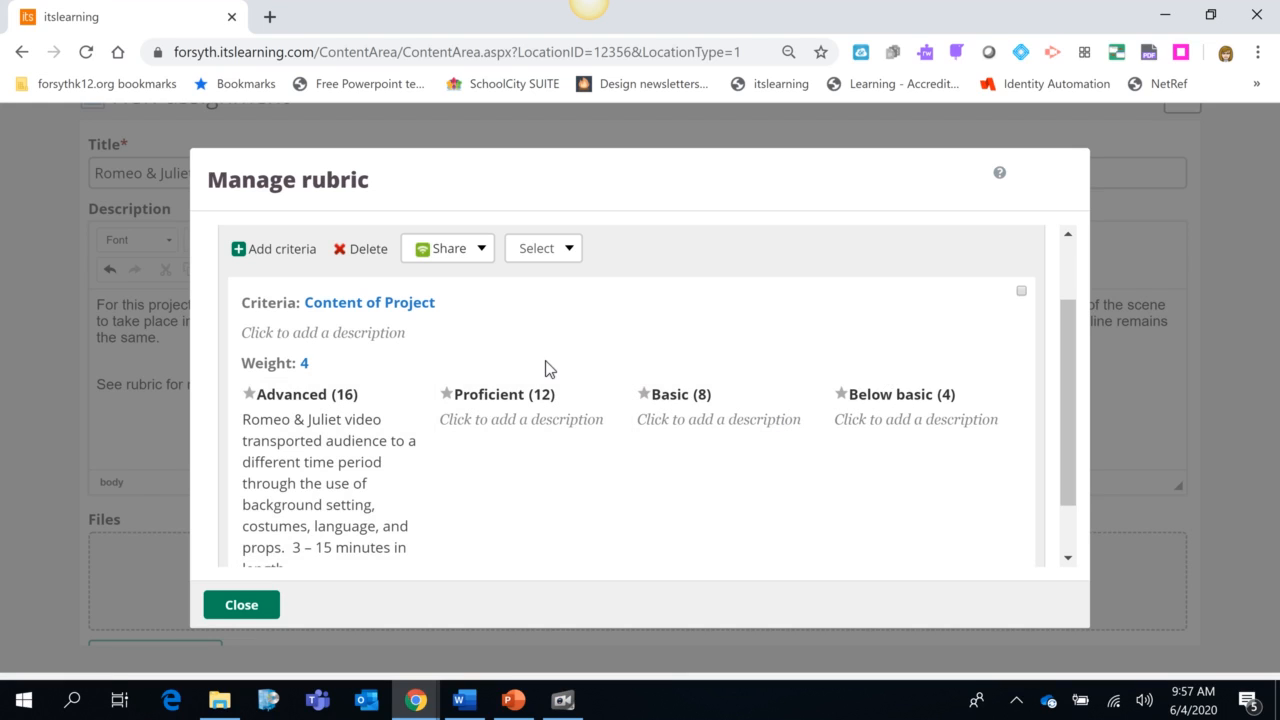
Step: Add a second criterion to the ELAGSE9-10RL4 standard and name it "Understanding of Topic"
scroll(548, 369, "down", 1)
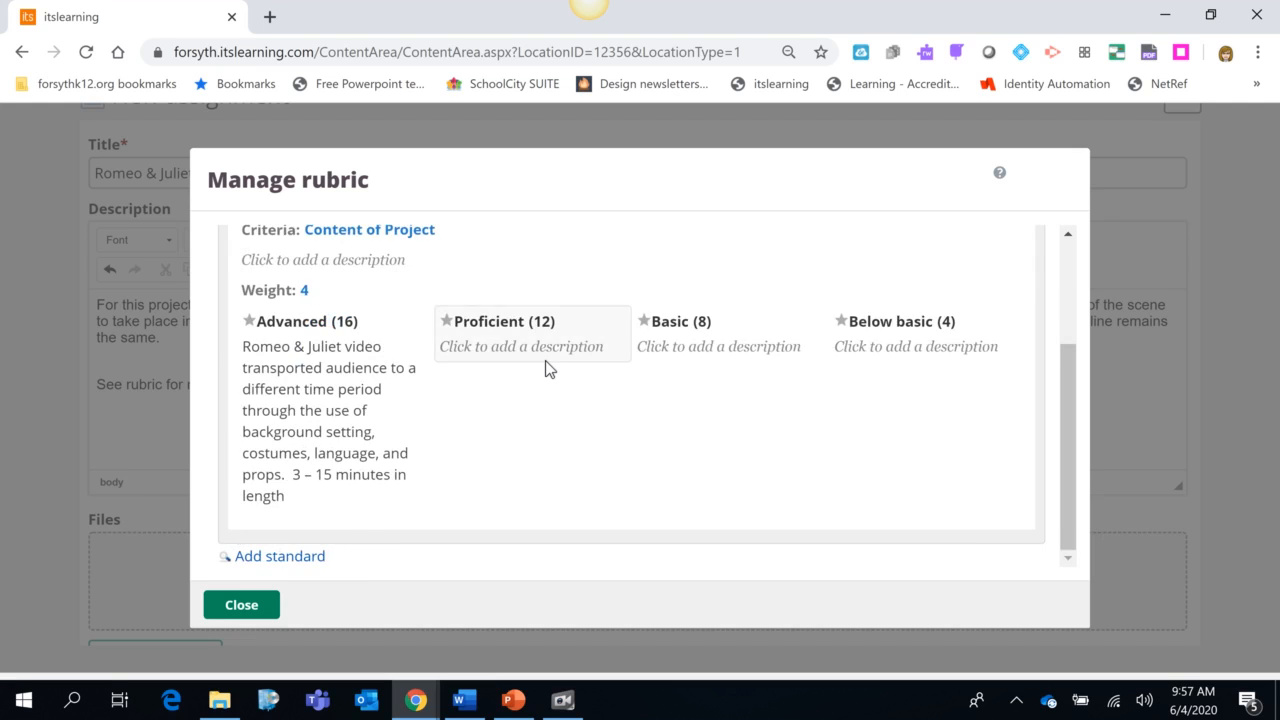
scroll(548, 369, "up", 2)
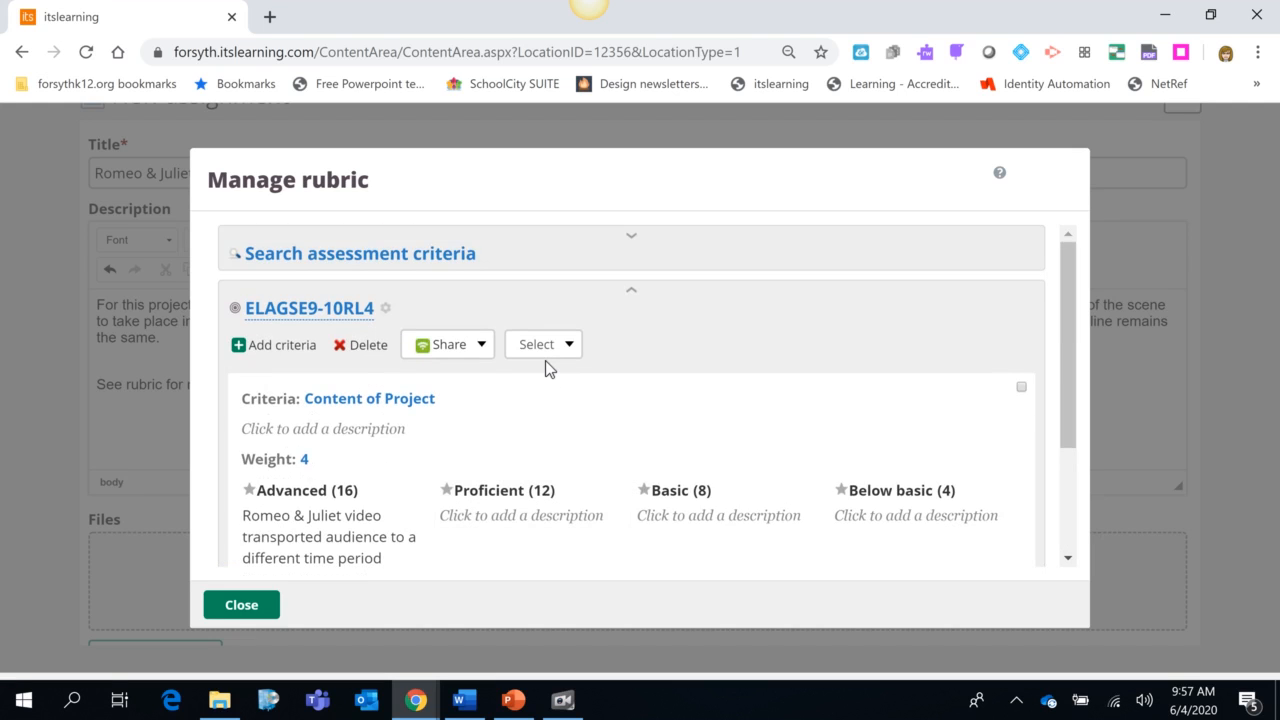
left_click(292, 347)
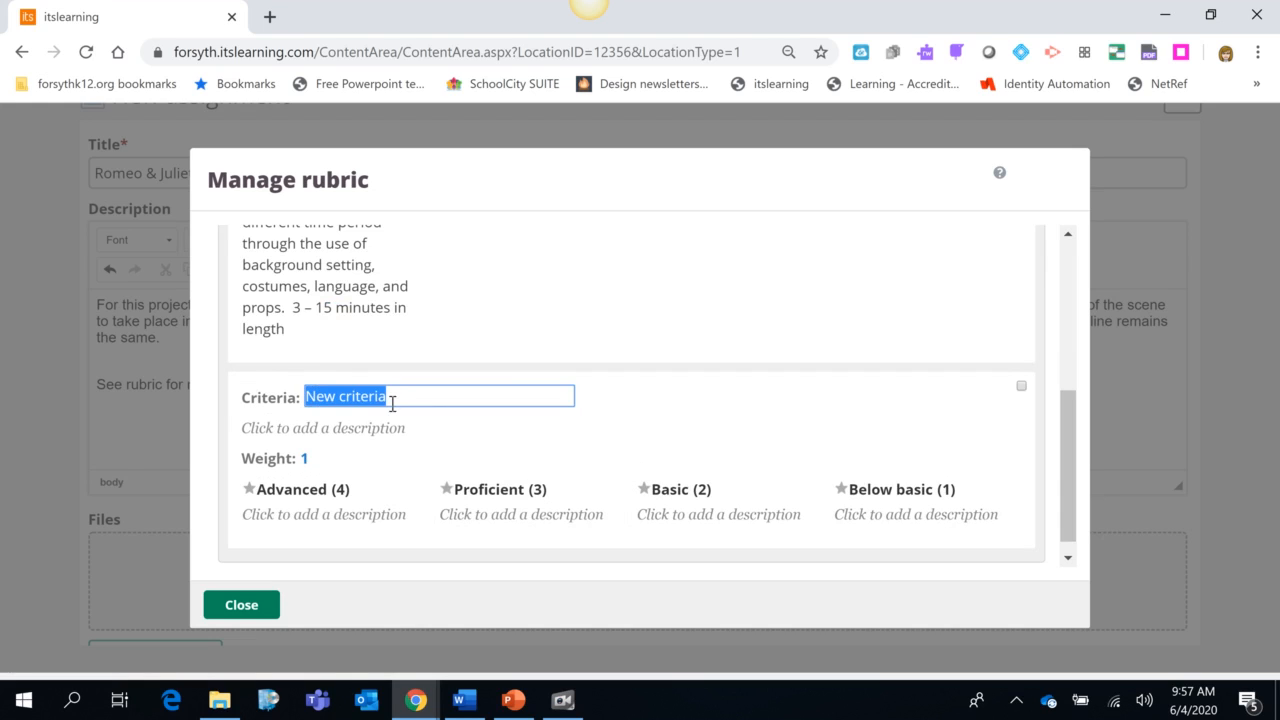
type("Understanding of Topic")
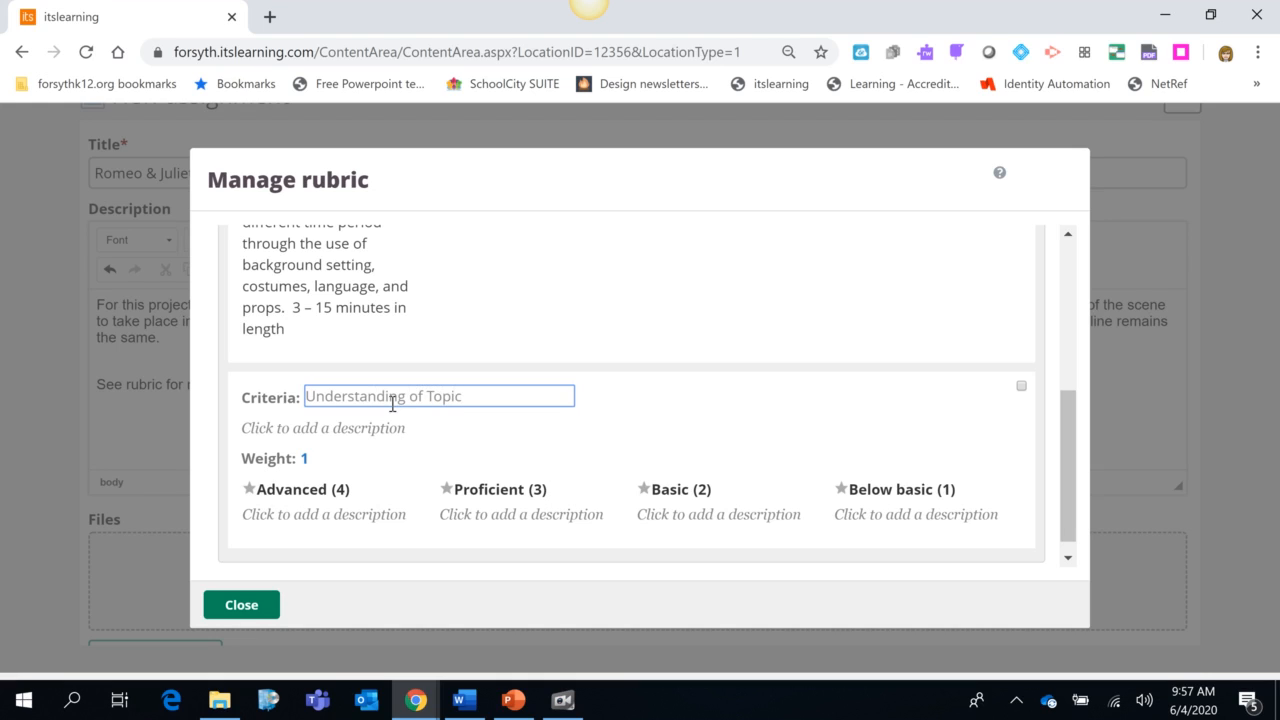
Step: Set the weight of the "Understanding of Topic" criterion to 3
left_click(305, 459)
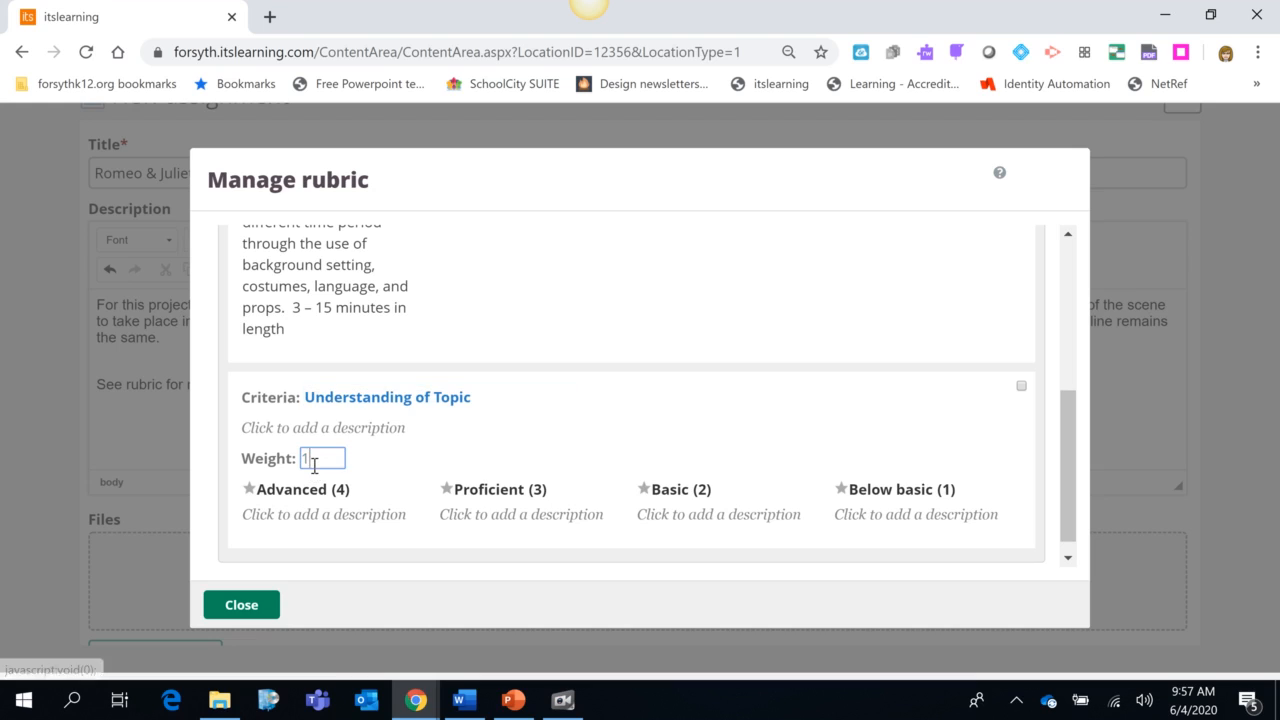
key("BackSpace")
type("3")
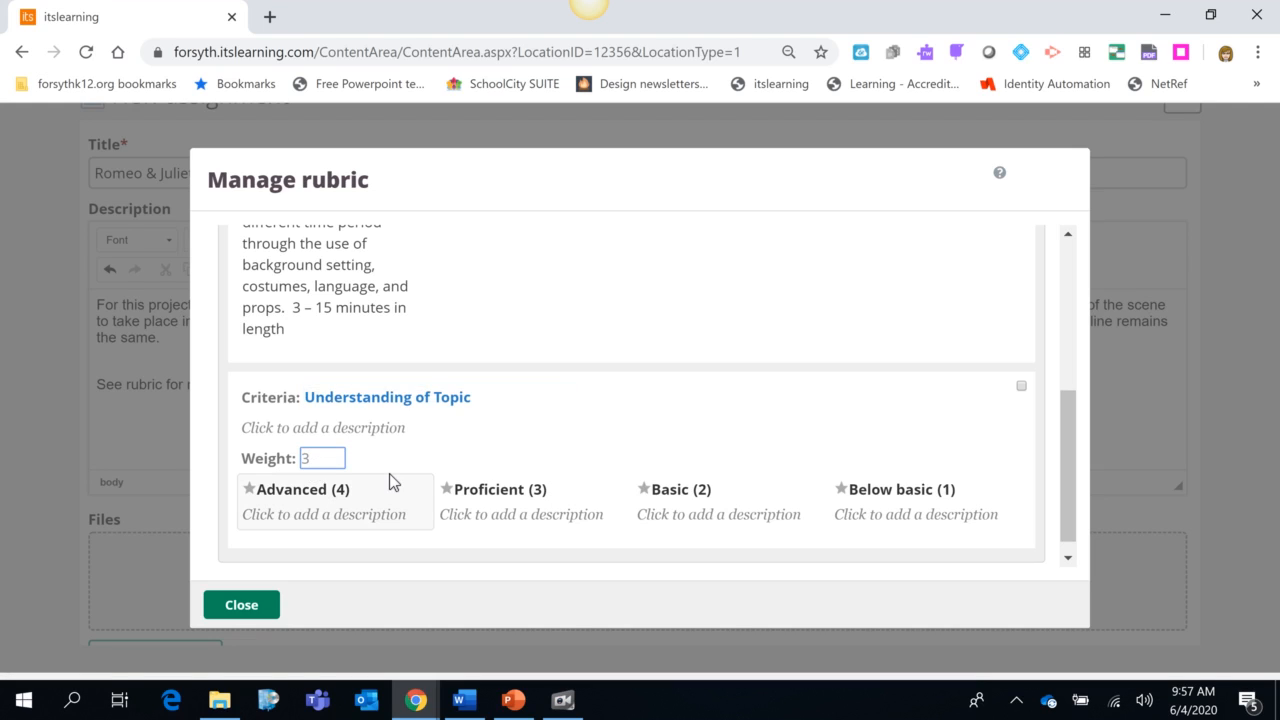
left_click(472, 458)
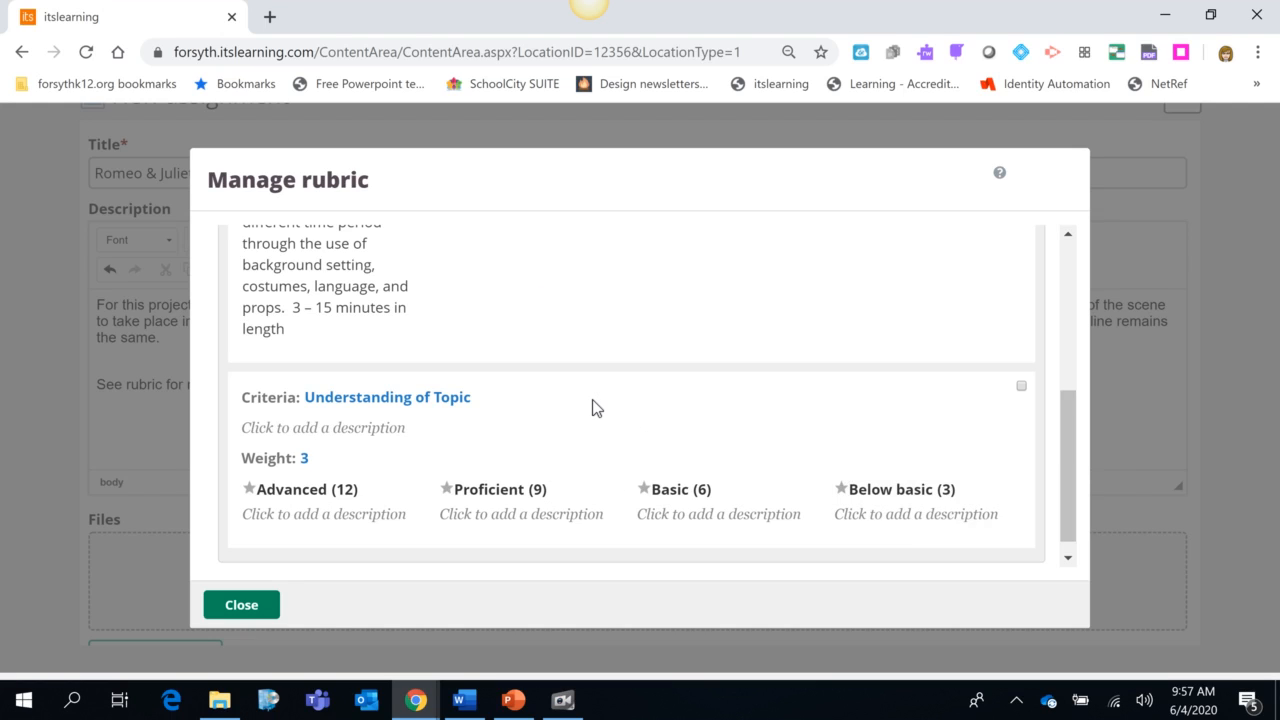
Step: Look over both rubric criteria and close the rubric editor to return to the assignment's settings
scroll(596, 406, "down", 1)
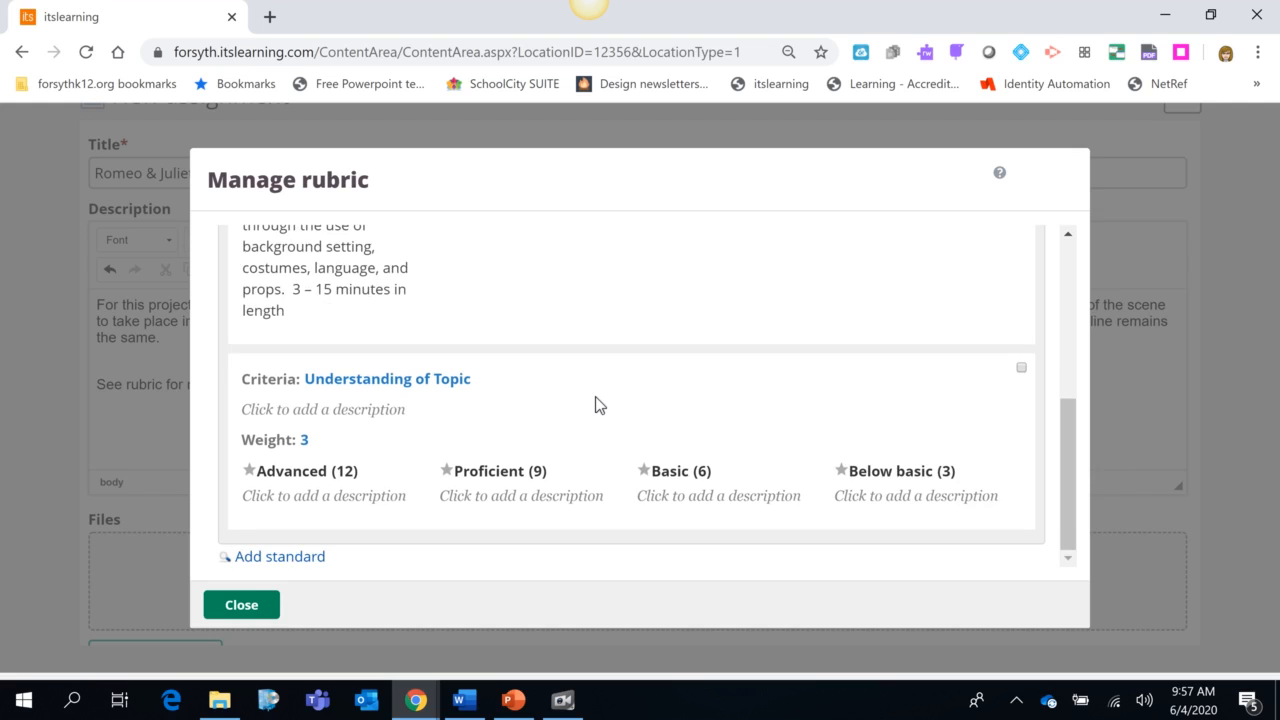
scroll(596, 406, "up", 10)
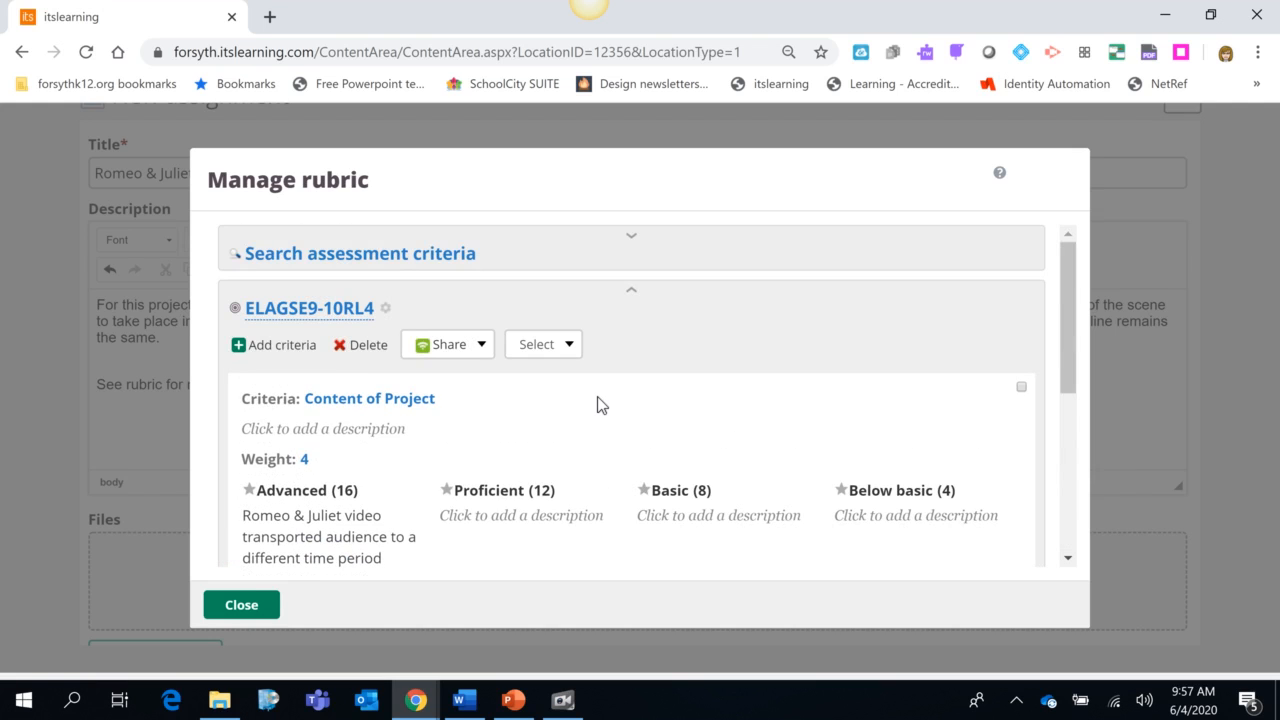
scroll(597, 404, "down", 3)
left_click(242, 605)
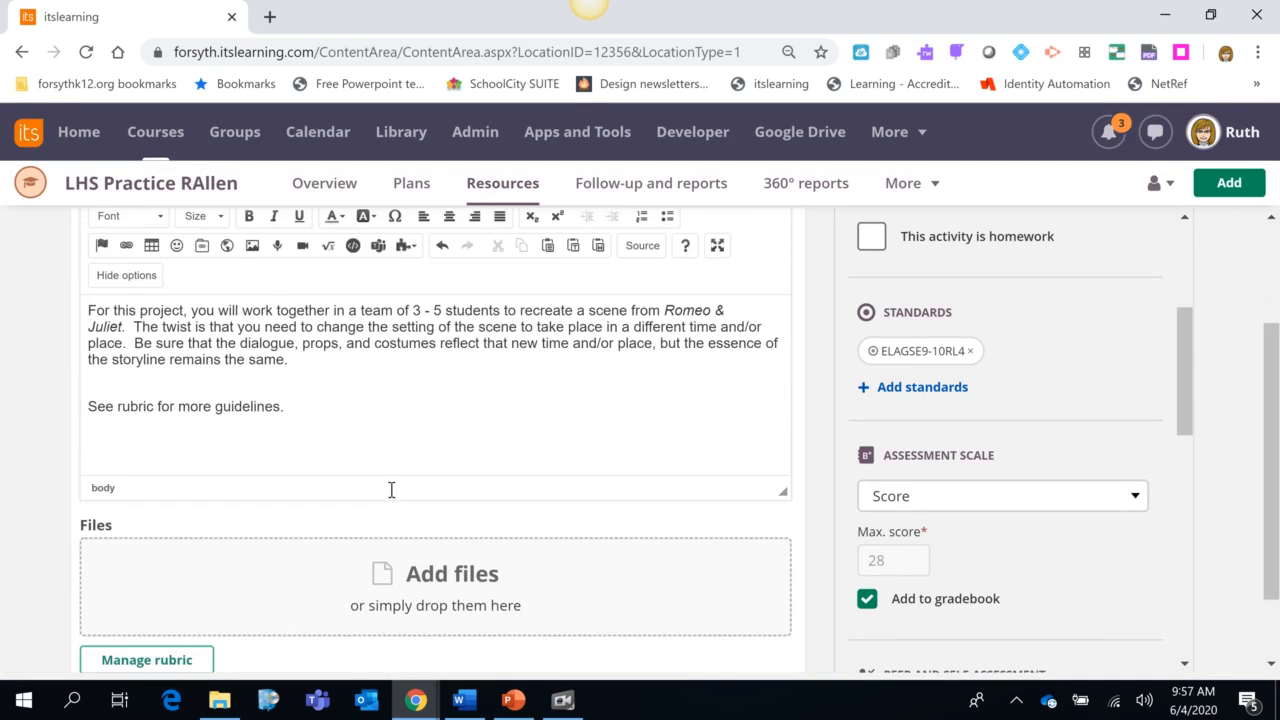
scroll(391, 489, "down", 1)
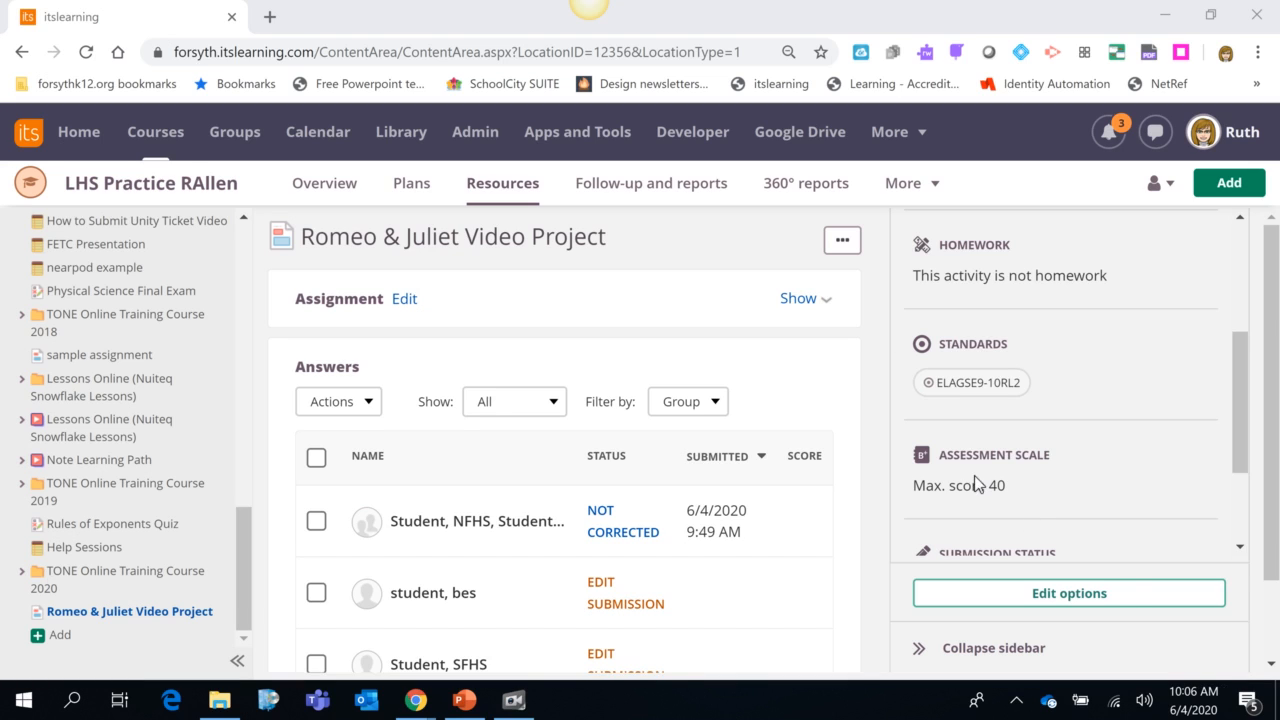
Step: Send a reminder about the Romeo & Juliet Video Project to all participants who haven't made a submission
left_click(843, 243)
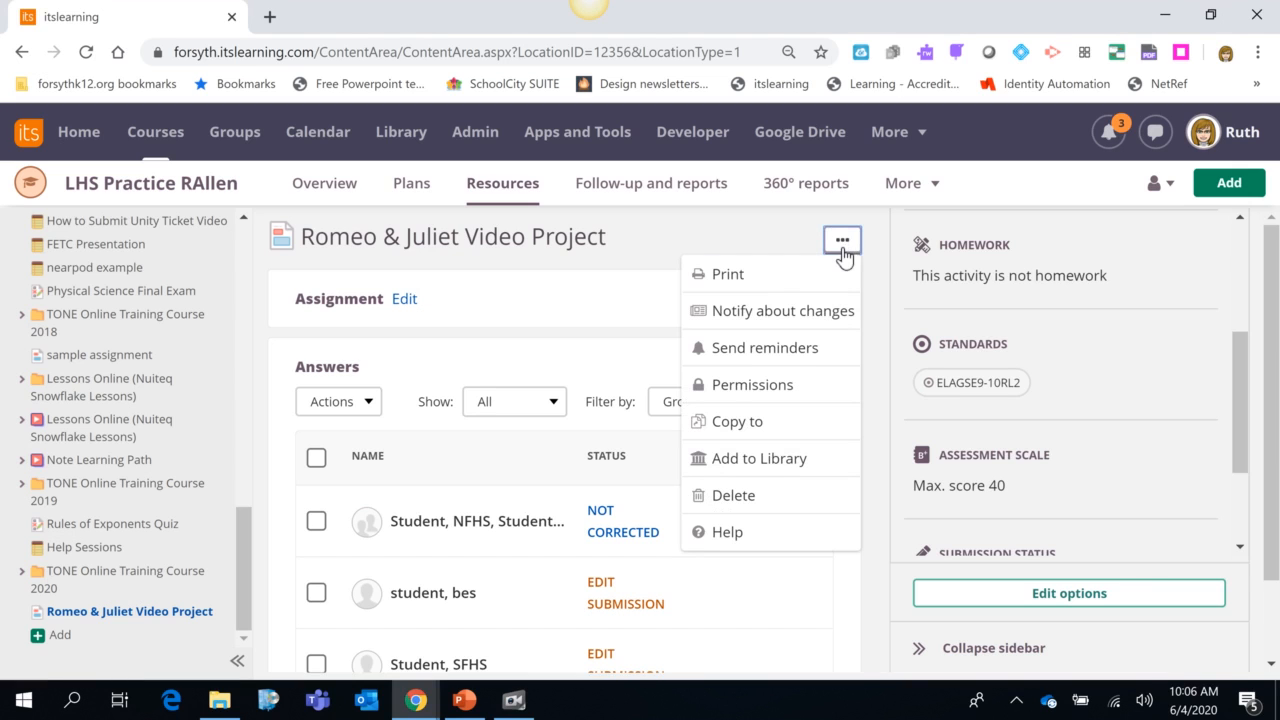
left_click(776, 352)
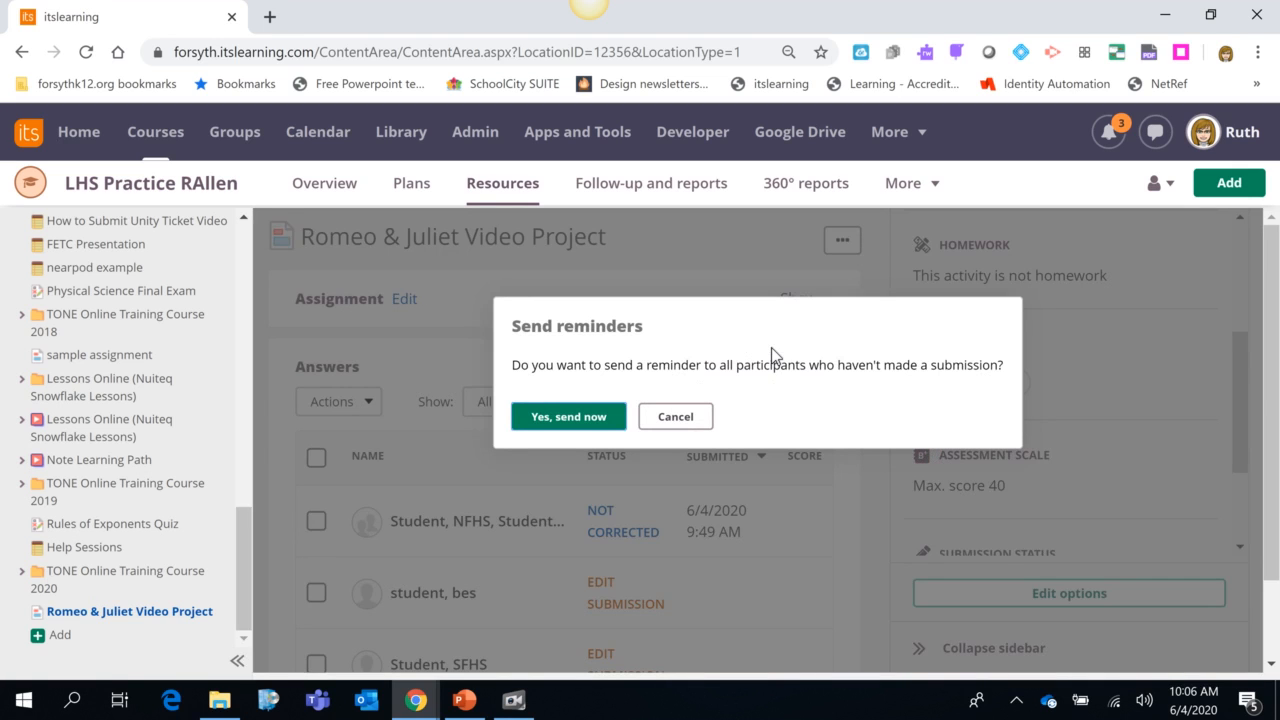
left_click(580, 420)
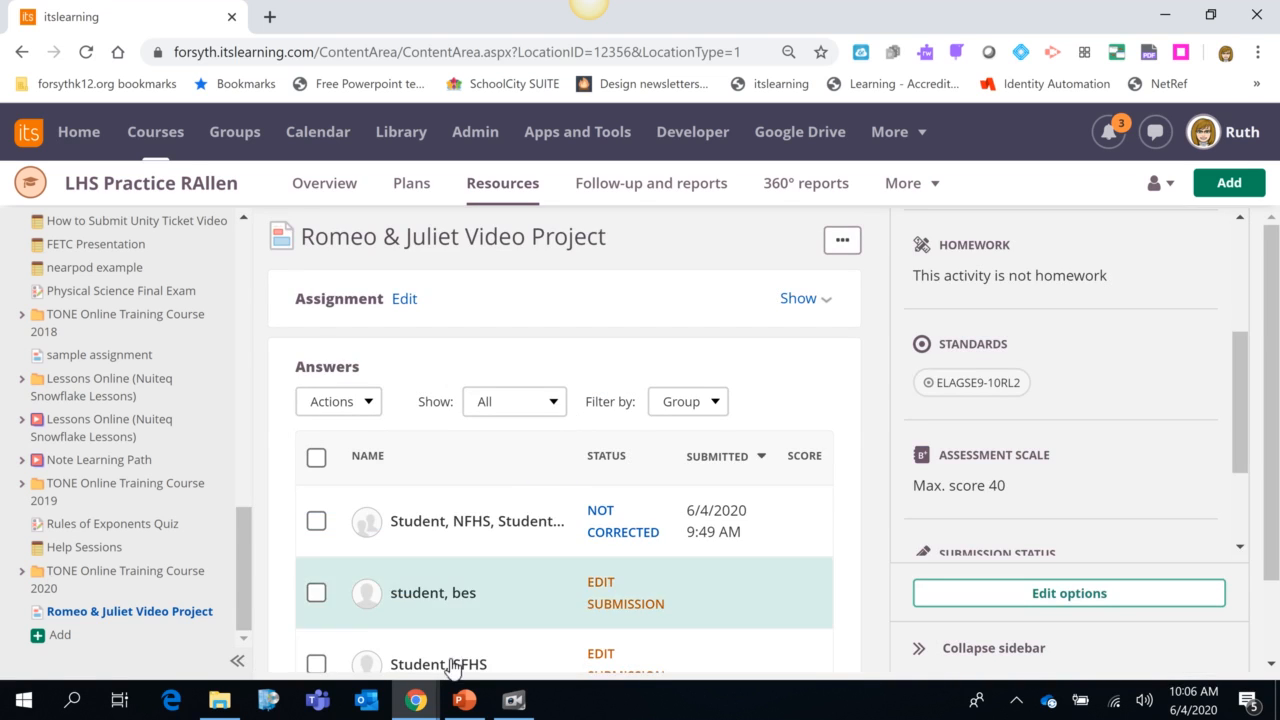
Step: Switch to the student account's incognito Chrome window and maximize it
left_click(416, 700)
left_click(632, 640)
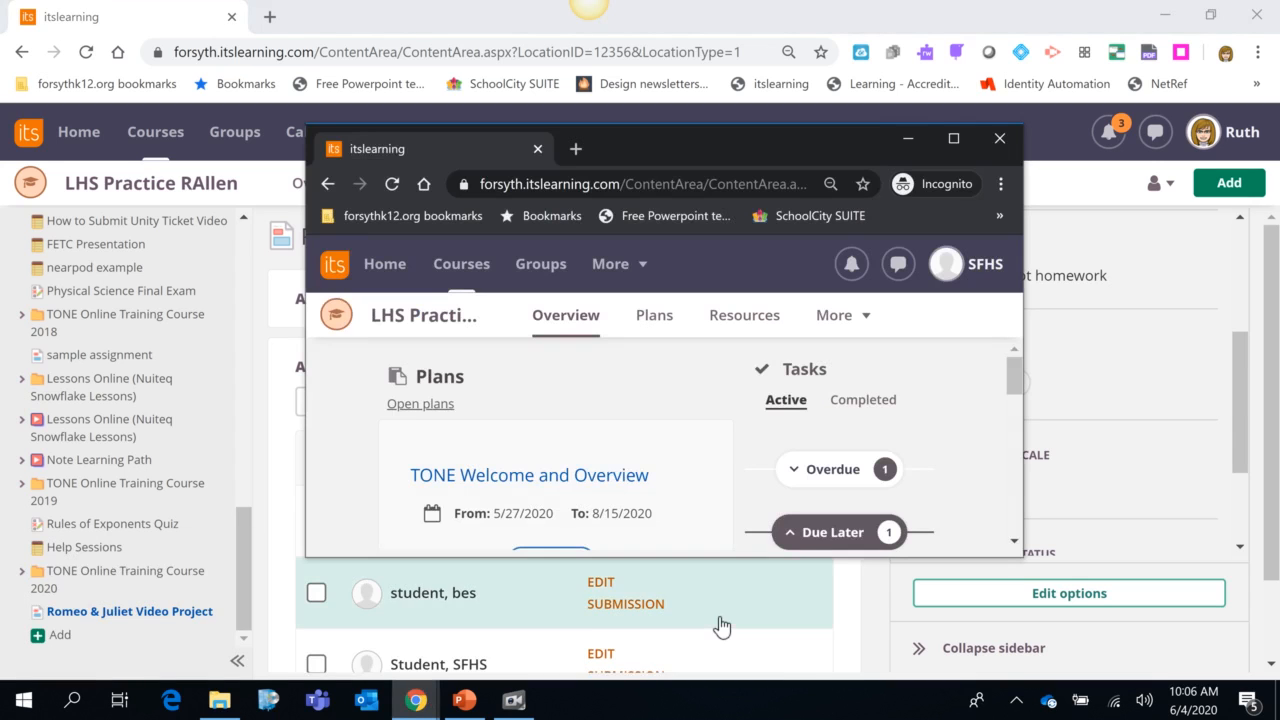
left_click(954, 140)
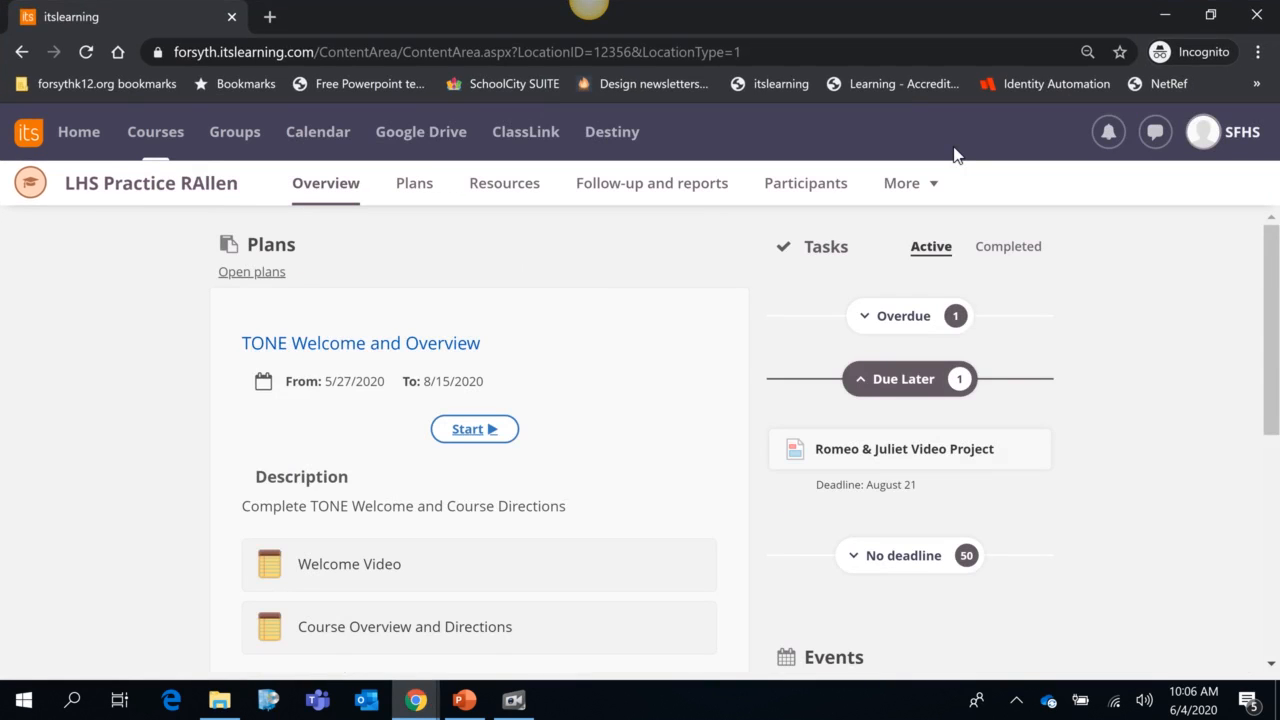
Step: Open the Romeo & Juliet Video Project from the student's submission reminder notification and view the assignment description
left_click(1112, 138)
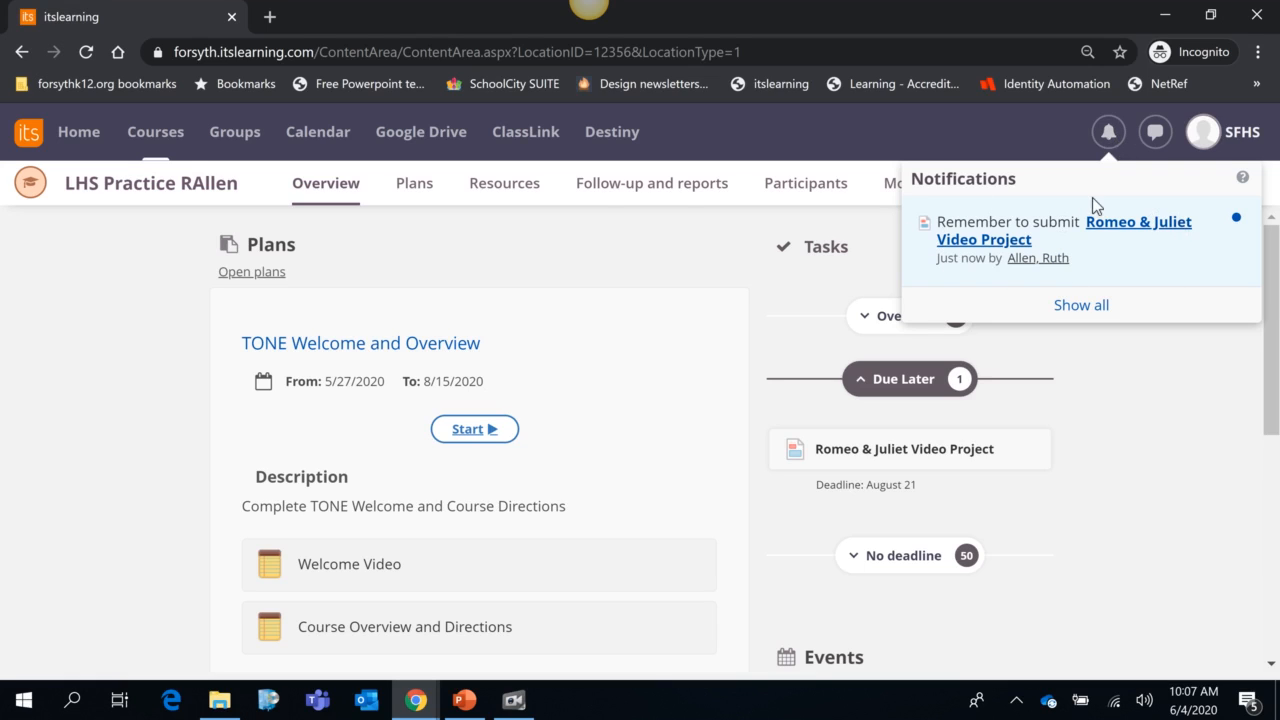
left_click(1133, 232)
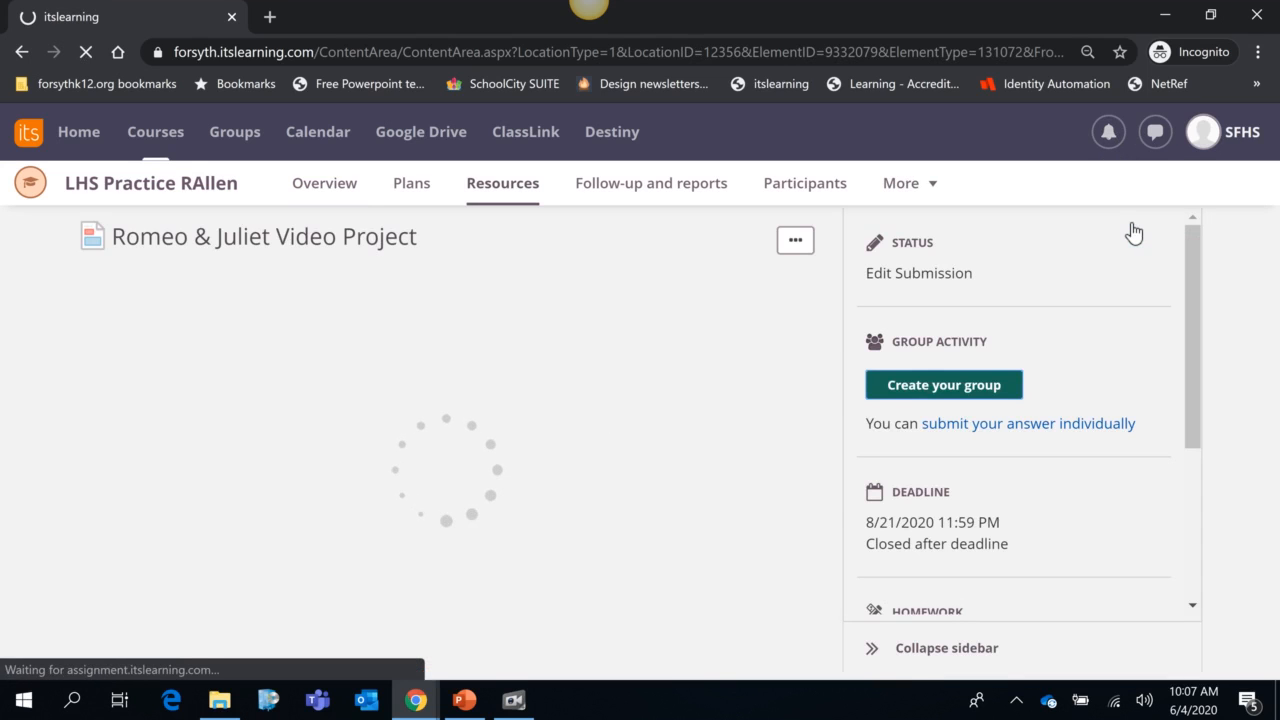
scroll(656, 515, "down", 2)
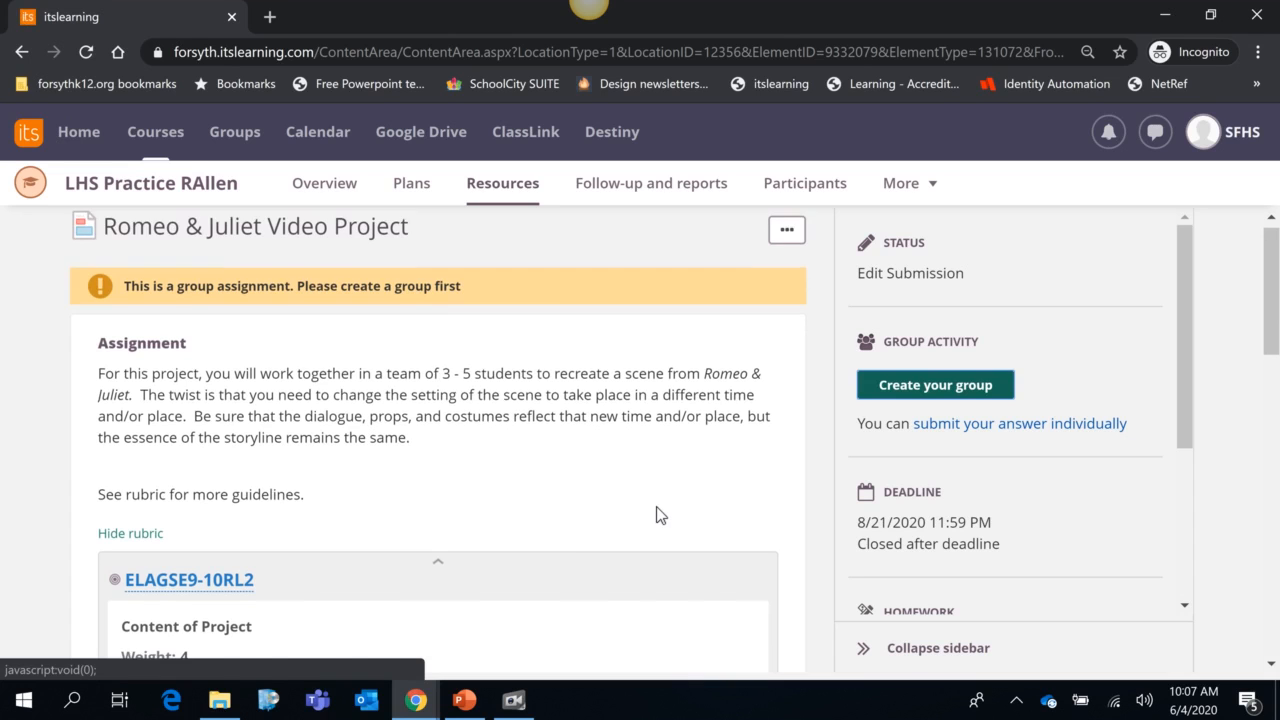